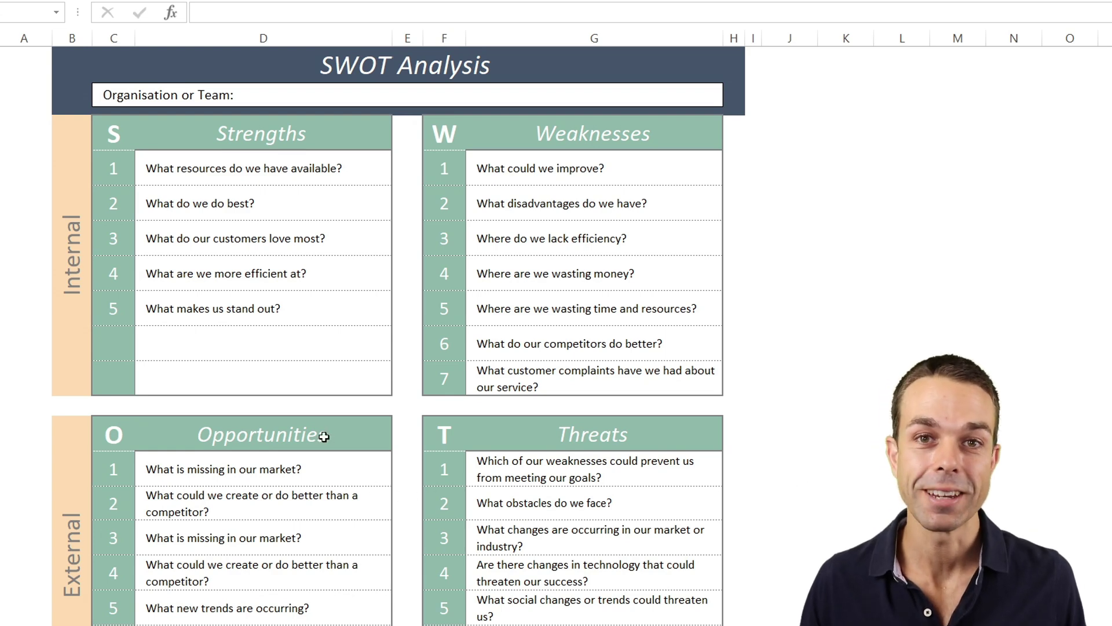
# Review the finished template's Threats heading and the sample action rows, then move to a blank worksheet.
pyautogui.click(614, 435)
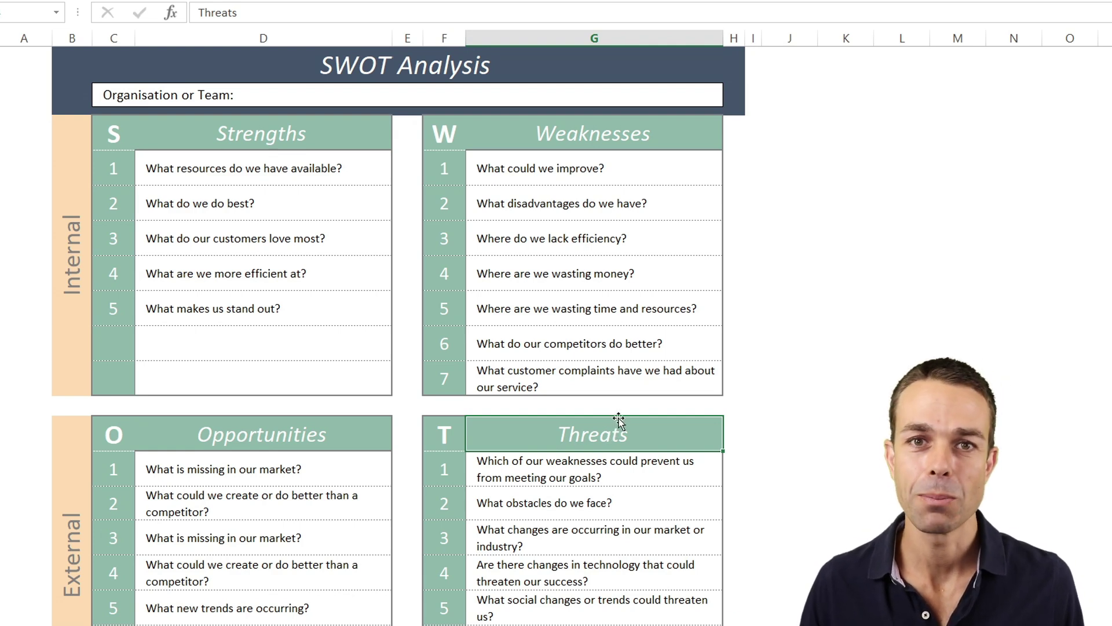
pyautogui.scroll(-3, 620, 393)
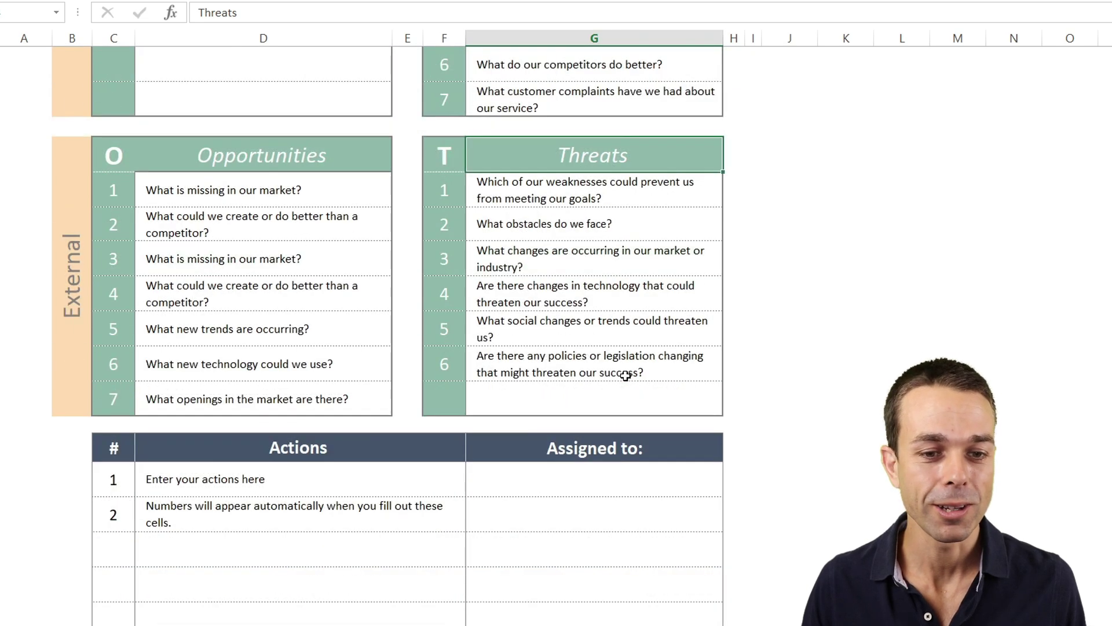
pyautogui.click(333, 437)
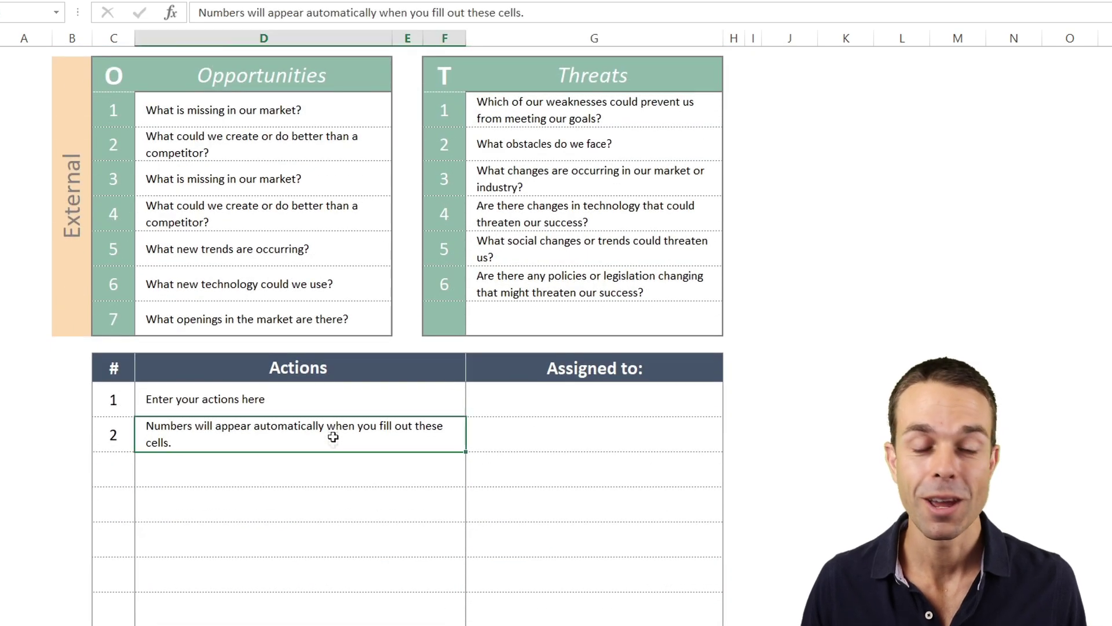
pyautogui.click(331, 475)
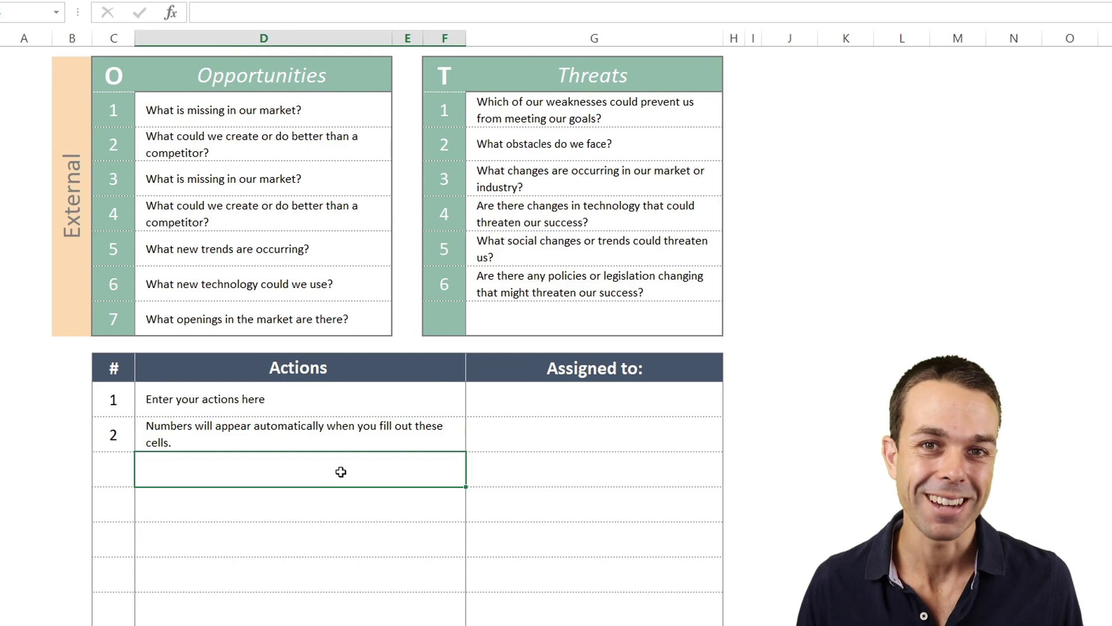
pyautogui.scroll(3, 380, 461)
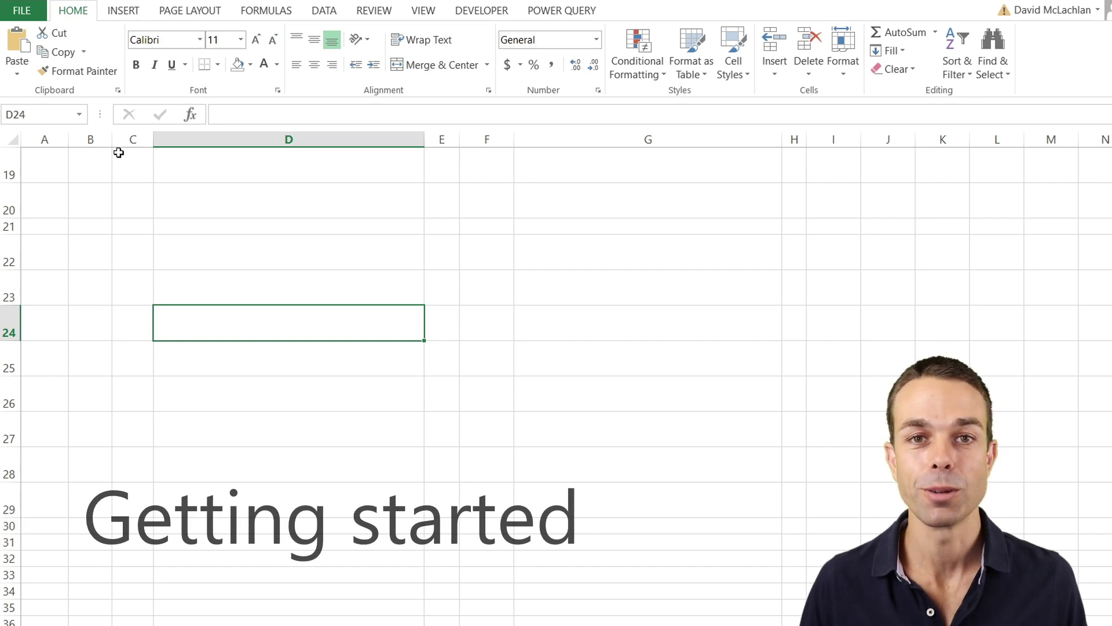
# Fill B1:H3 dark navy for the title banner.
pyautogui.moveTo(91, 163); pyautogui.dragTo(800, 228)
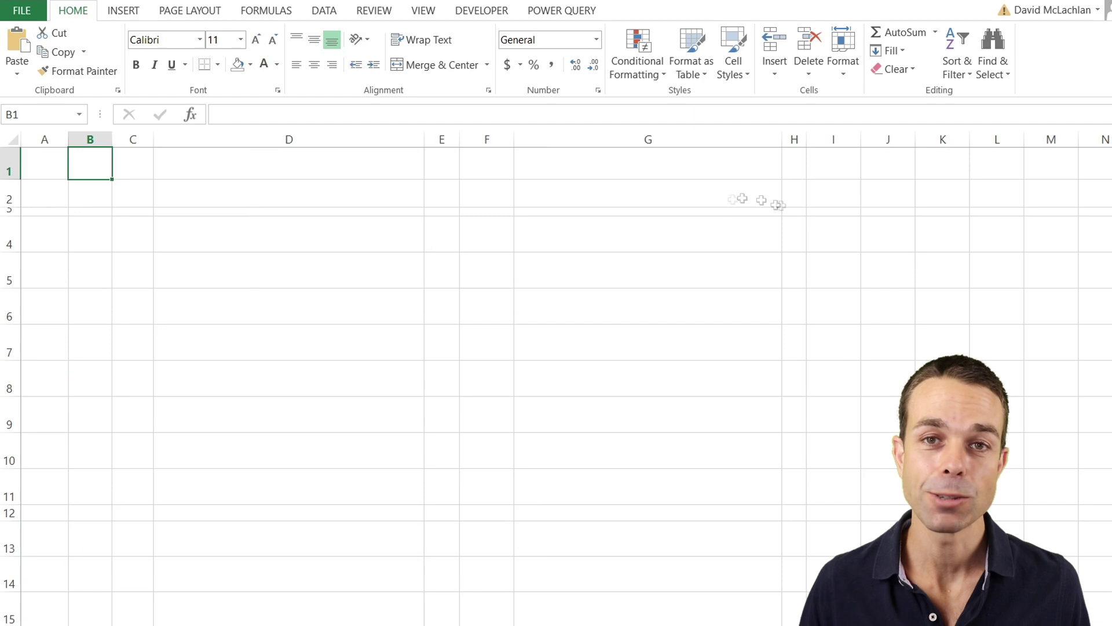
pyautogui.moveTo(92, 168); pyautogui.dragTo(800, 215)
pyautogui.click(250, 65)
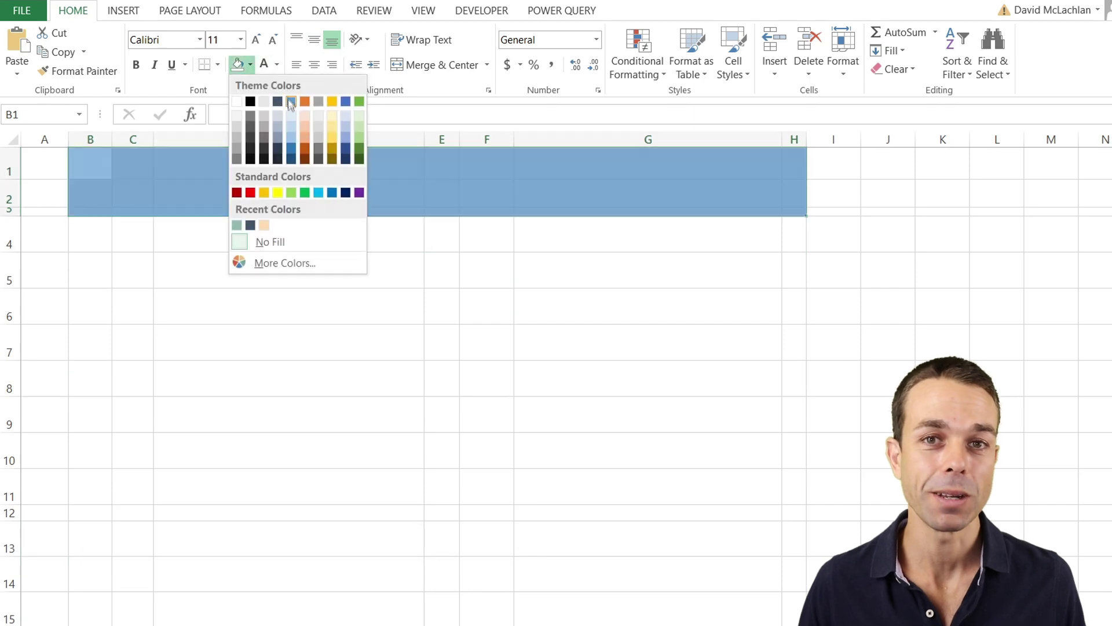
pyautogui.click(278, 102)
# Merge C2:G2 into a white box holding an indented grey 'Organisation or Team:' label.
pyautogui.moveTo(142, 191); pyautogui.dragTo(603, 197)
pyautogui.click(441, 64)
pyautogui.click(250, 65)
pyautogui.click(237, 102)
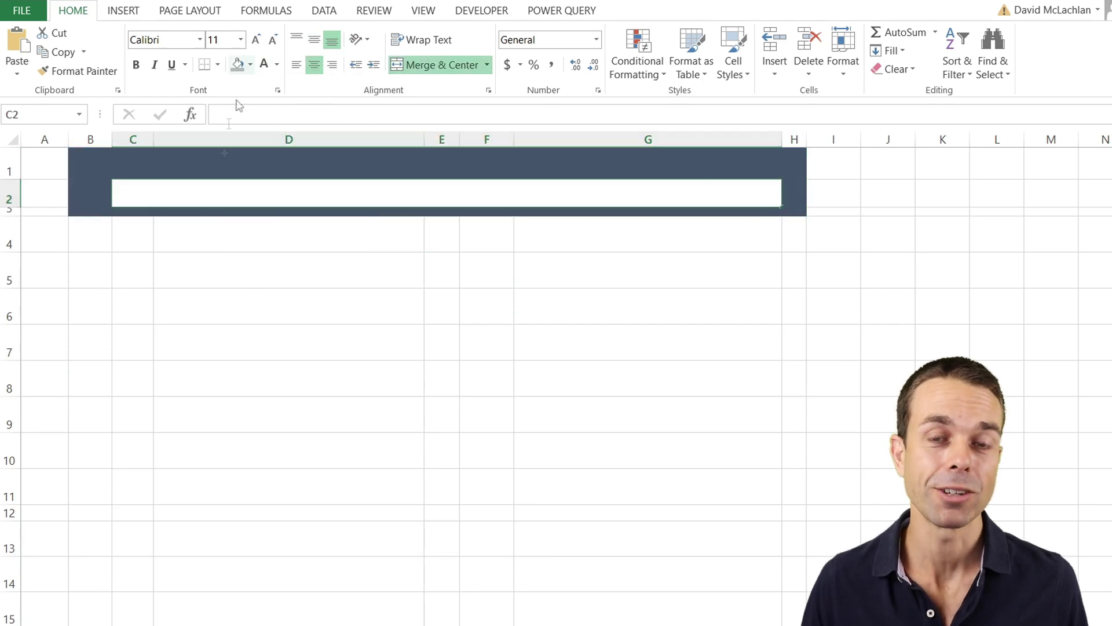
pyautogui.write('Organisation')
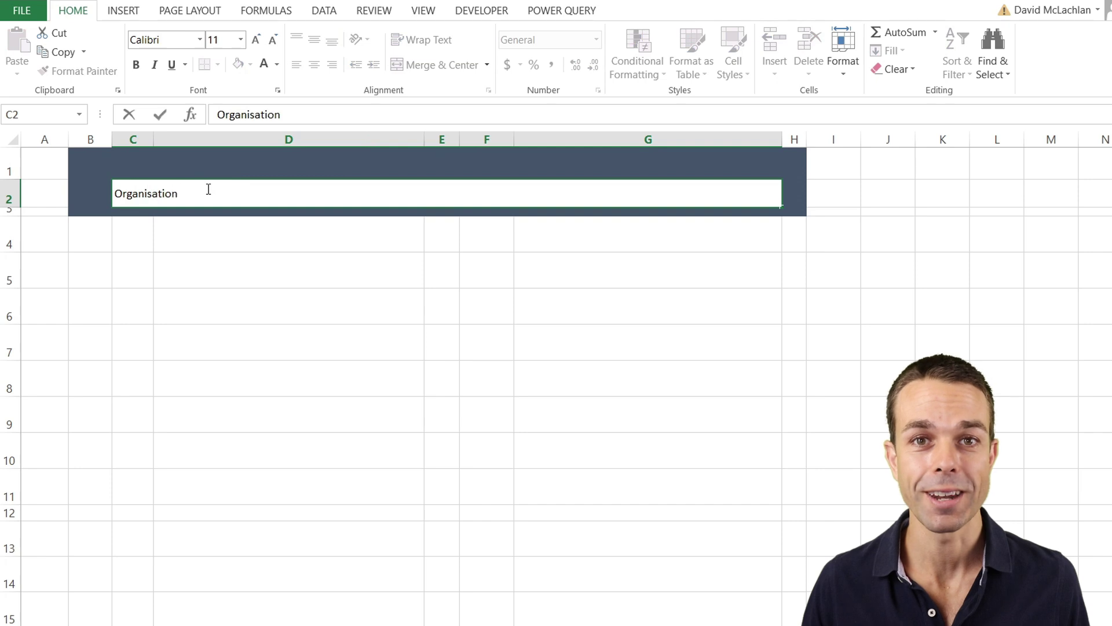
pyautogui.write(' or Team:')
pyautogui.hotkey('ctrl', 'Return')
pyautogui.click(373, 65)
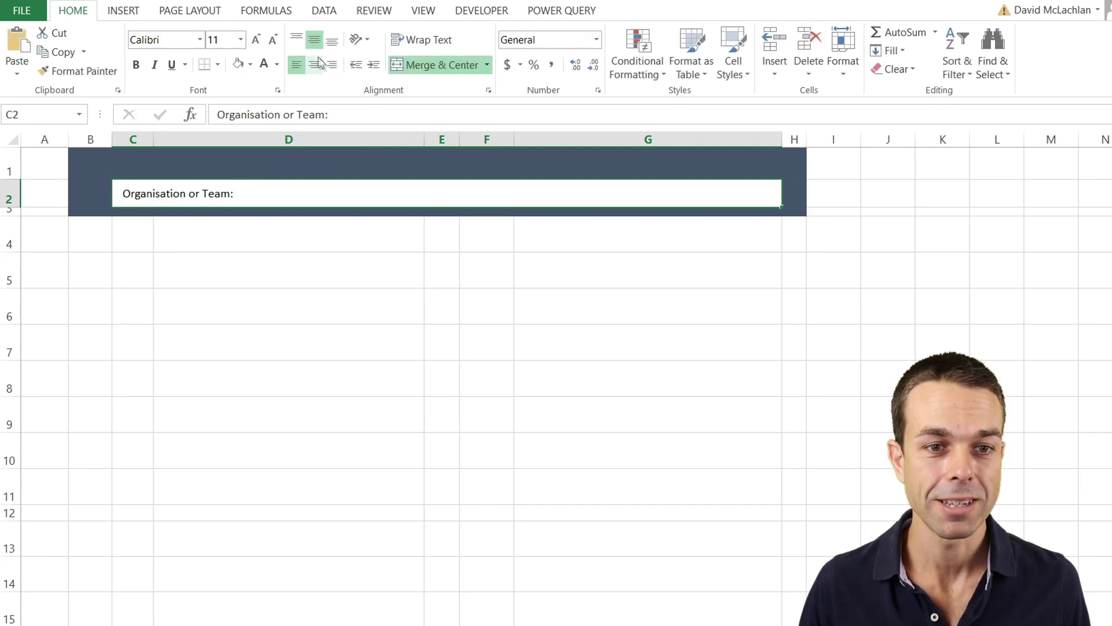
pyautogui.click(277, 64)
pyautogui.click(278, 155)
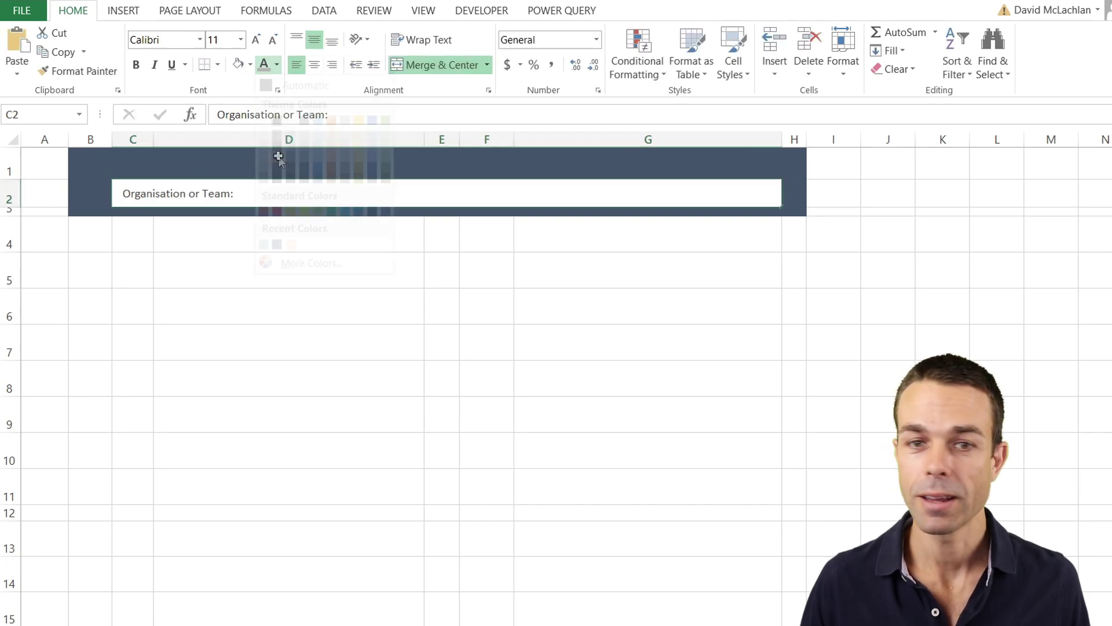
pyautogui.click(208, 225)
# Merge B1:H1 and add the title 'SWOT Analysis' in white 22 pt italic.
pyautogui.click(287, 159)
pyautogui.moveTo(90, 162); pyautogui.dragTo(793, 162)
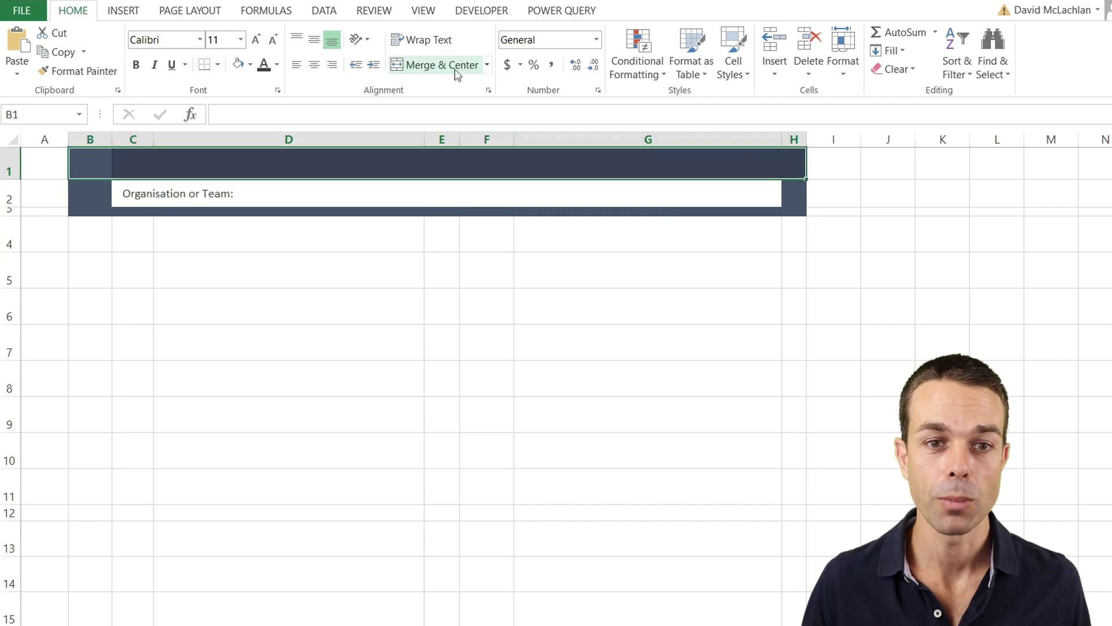
pyautogui.click(442, 65)
pyautogui.write('SWOT Analysis')
pyautogui.hotkey('ctrl', 'Return')
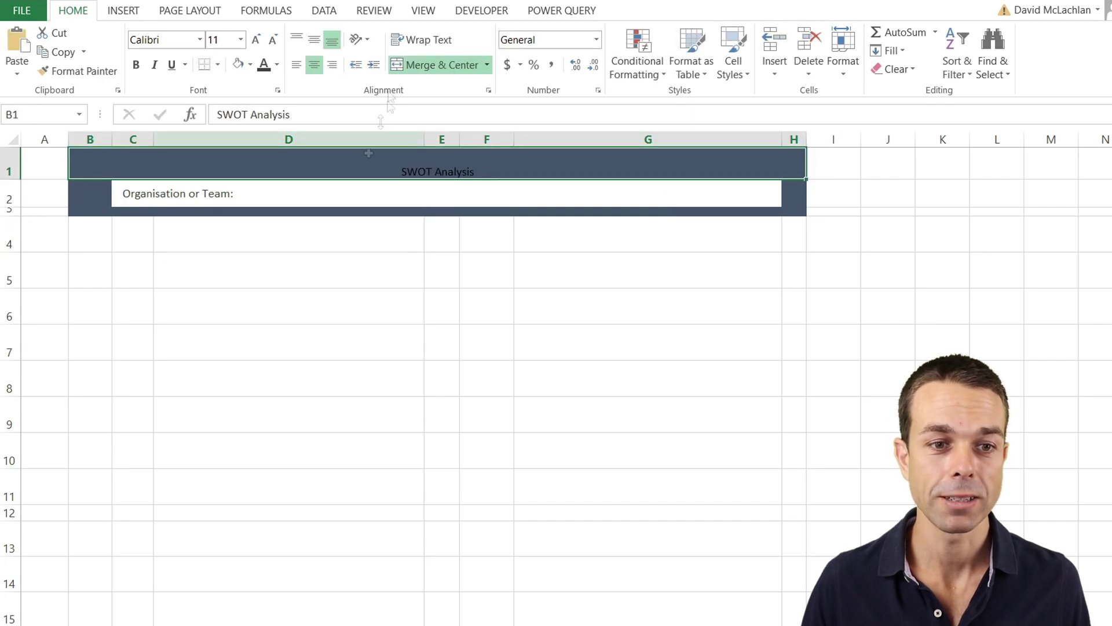
pyautogui.click(277, 65)
pyautogui.click(263, 120)
pyautogui.hotkey('ctrl', 'shift', '.')
pyautogui.hotkey('ctrl', 'shift', '.')
pyautogui.hotkey('ctrl', 'shift', '.')
pyautogui.hotkey('ctrl', 'shift', '.')
pyautogui.hotkey('ctrl', 'shift', '.')
pyautogui.hotkey('ctrl', 'shift', '.')
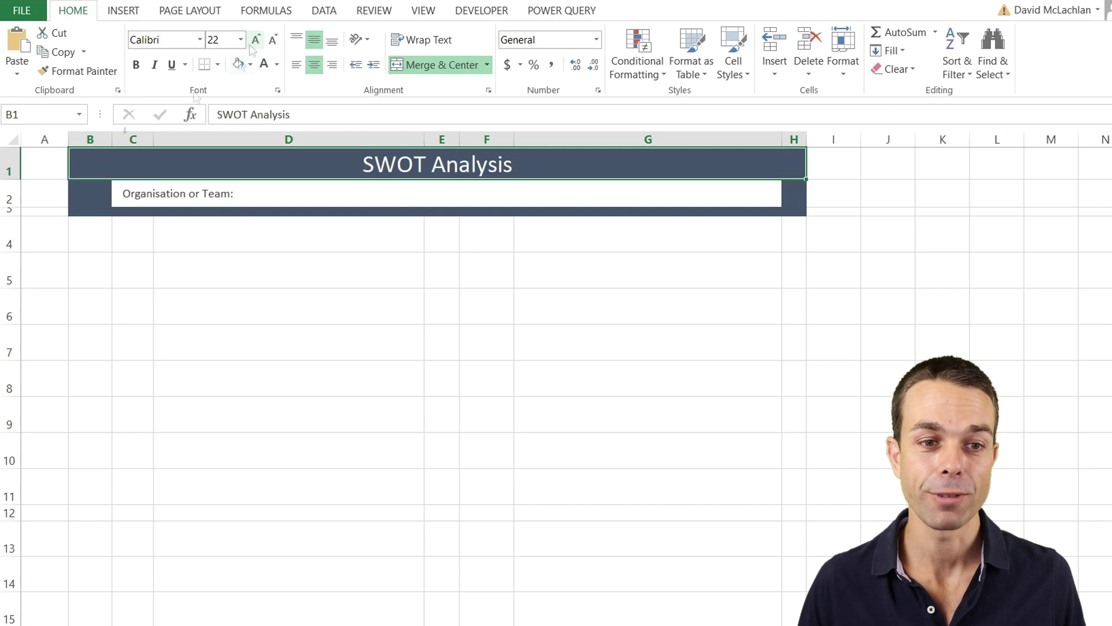
pyautogui.hotkey('ctrl', 'i')
pyautogui.click(325, 297)
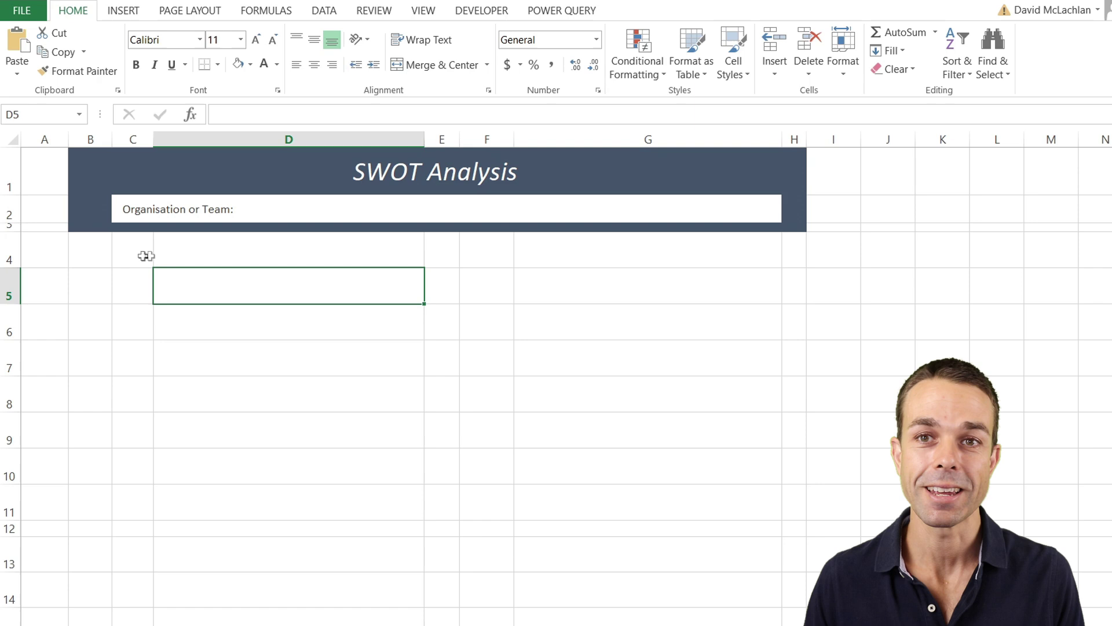
# Put thick box borders around C4:D11 (Strengths) and F4:G11 (Weaknesses).
pyautogui.moveTo(147, 250); pyautogui.dragTo(361, 502)
pyautogui.click(219, 65)
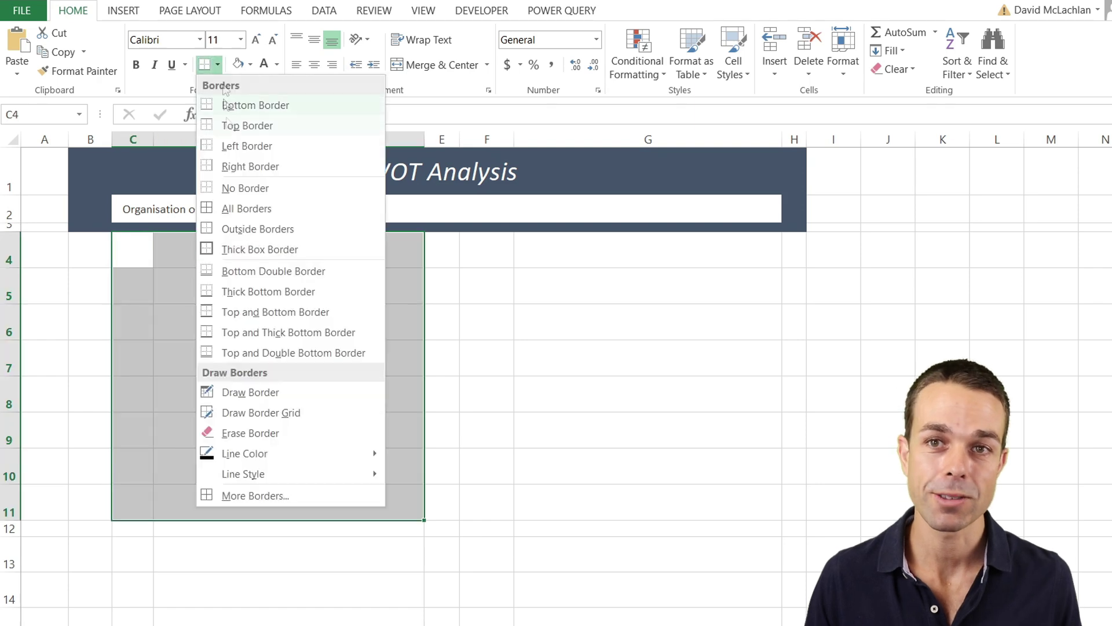
pyautogui.click(249, 251)
pyautogui.click(501, 258)
pyautogui.keyDown('shift'); pyautogui.click(764, 486); pyautogui.keyUp('shift')
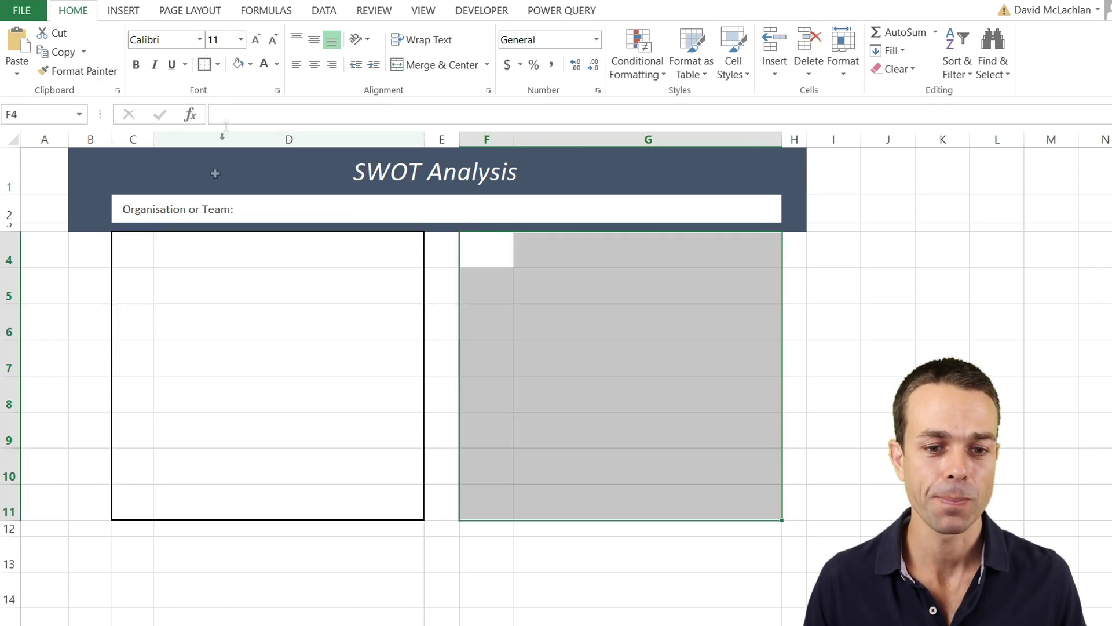
pyautogui.click(204, 65)
# Outline the lower boxes C13:D20 and F13:G20 with thick box borders.
pyautogui.click(145, 542)
pyautogui.scroll(-2, 372, 583)
pyautogui.keyDown('shift'); pyautogui.click(372, 585); pyautogui.keyUp('shift')
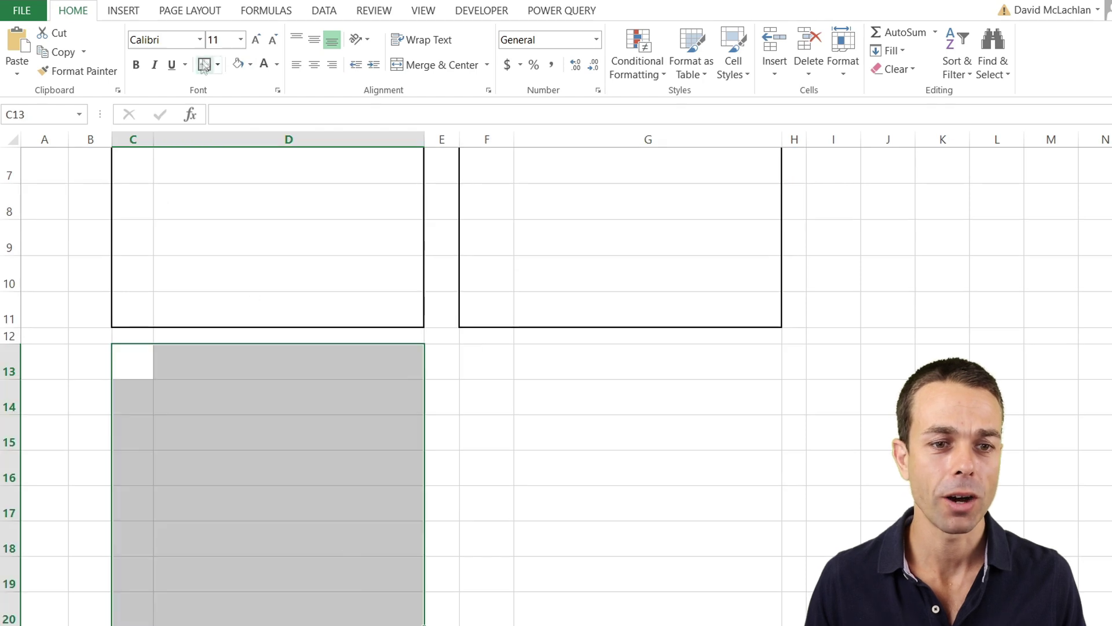
pyautogui.scroll(-1, 206, 65)
pyautogui.scroll(-1, 242, 340)
pyautogui.scroll(1, 212, 64)
pyautogui.click(207, 64)
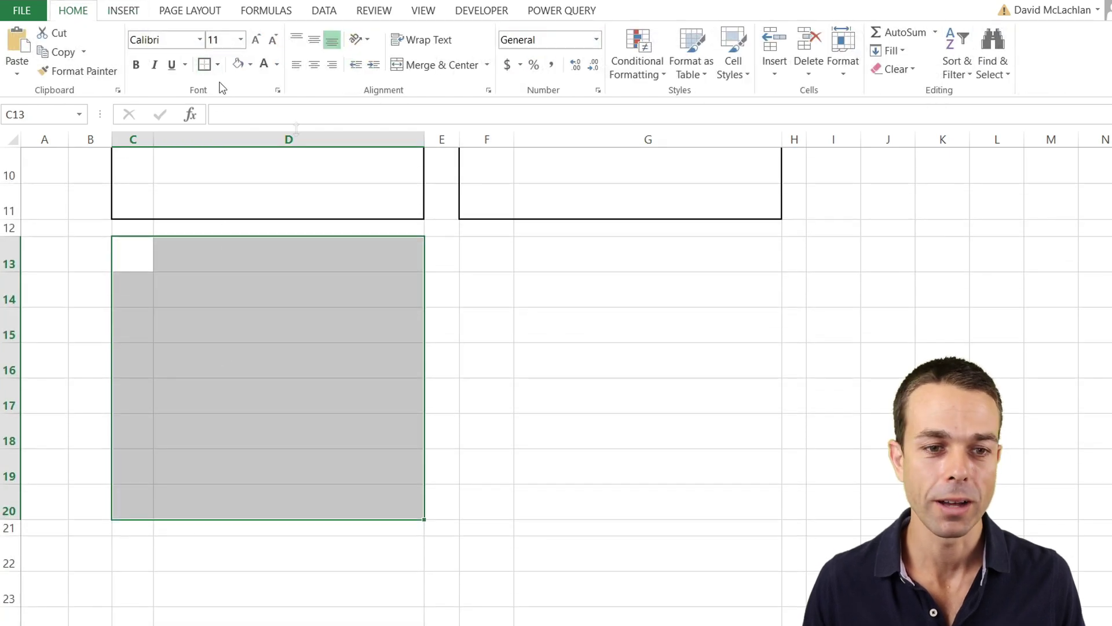
pyautogui.click(486, 253)
pyautogui.keyDown('shift'); pyautogui.click(707, 507); pyautogui.keyUp('shift')
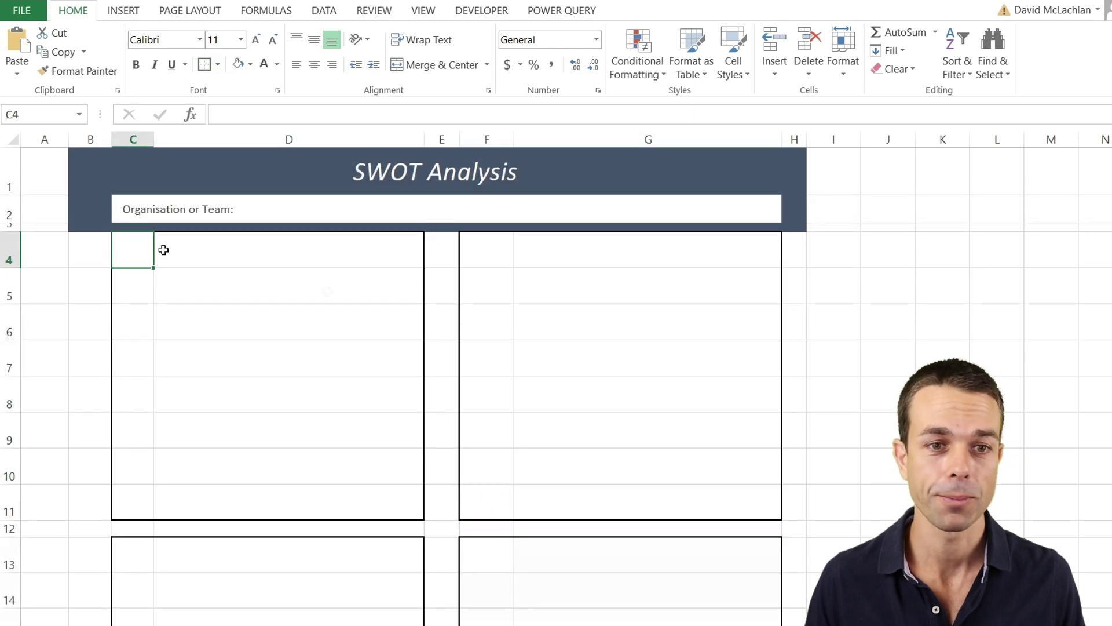
# Label the top boxes 'S Strengths' and 'W Weaknesses'.
pyautogui.write('S')
pyautogui.press('Tab')
pyautogui.write('Strea')
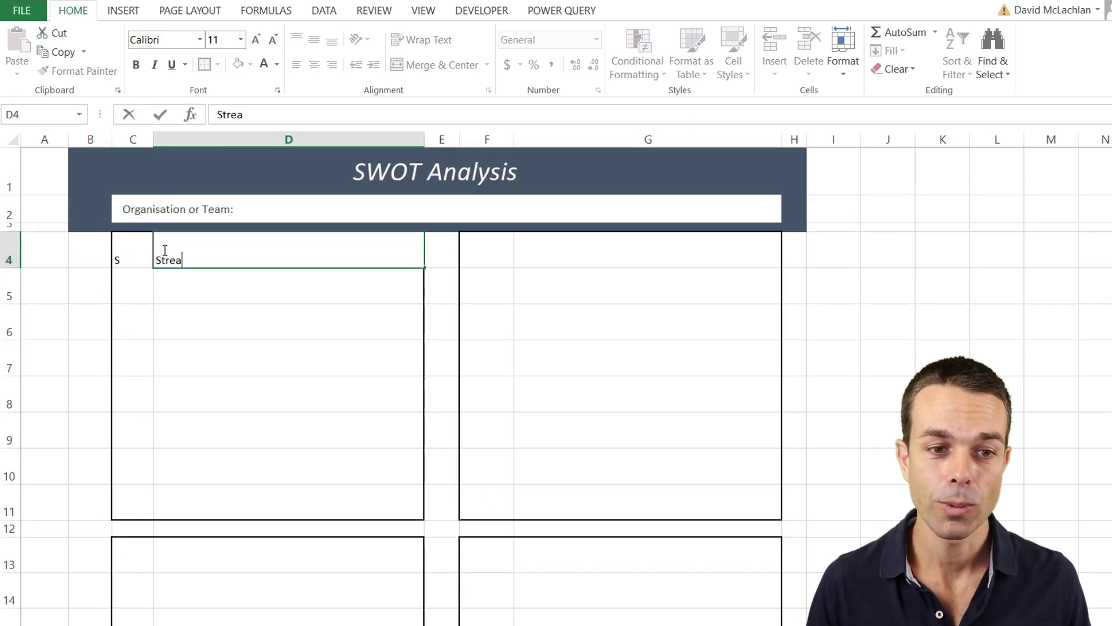
pyautogui.write('gths')
pyautogui.press('Return')
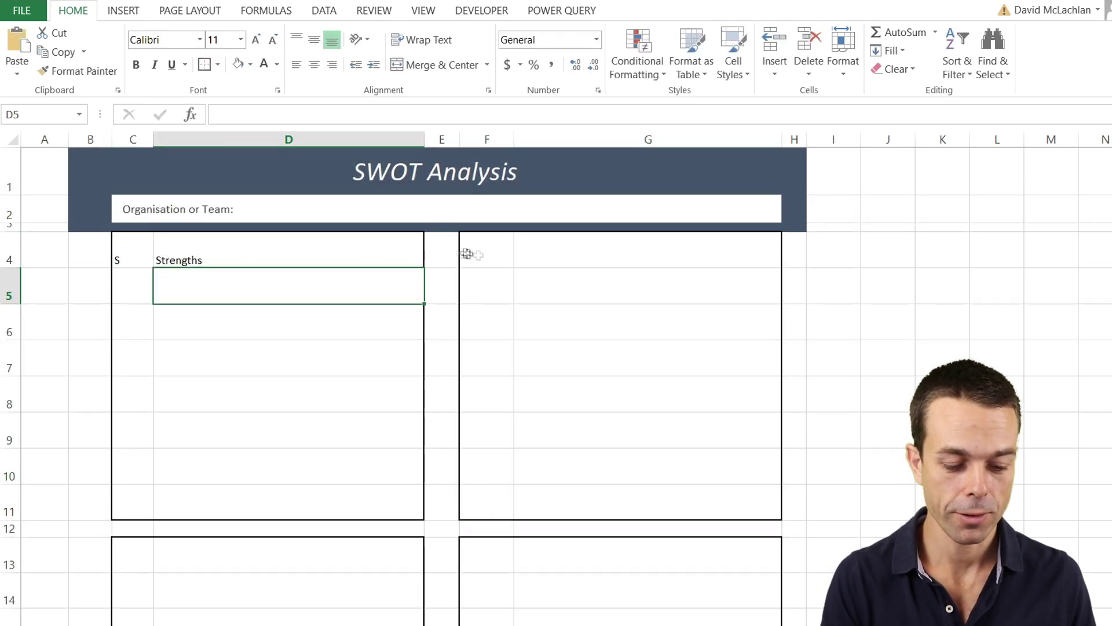
pyautogui.click(467, 253)
pyautogui.write('W')
pyautogui.click(581, 251)
pyautogui.write('Weaknesses')
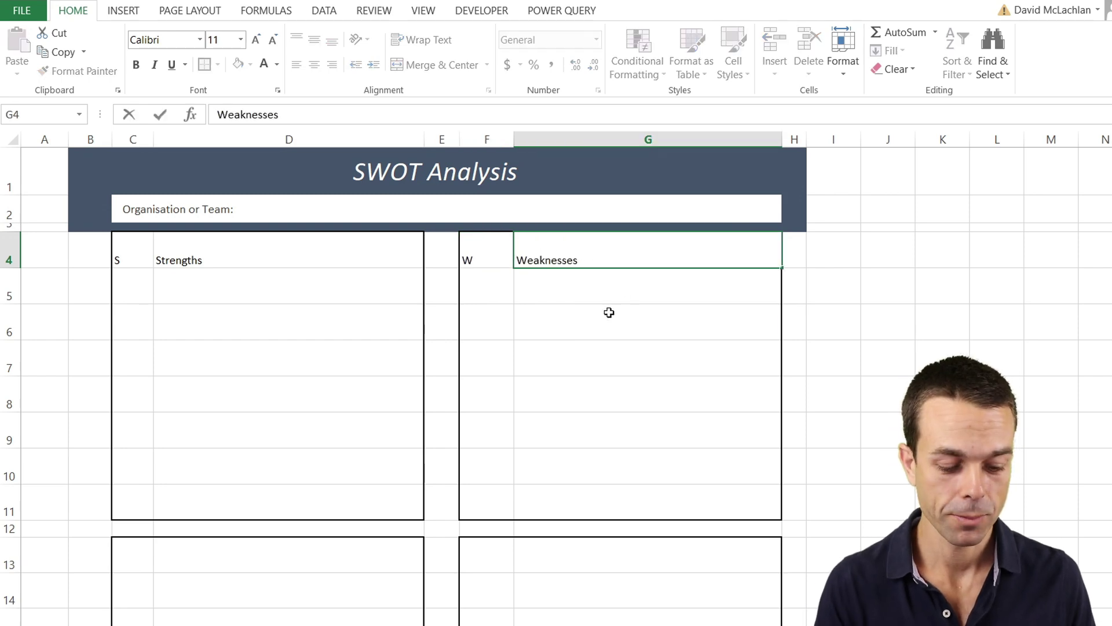
# Label the lower boxes 'O Opportunities' and 'T Threats'.
pyautogui.click(147, 538)
pyautogui.scroll(-2, 203, 480)
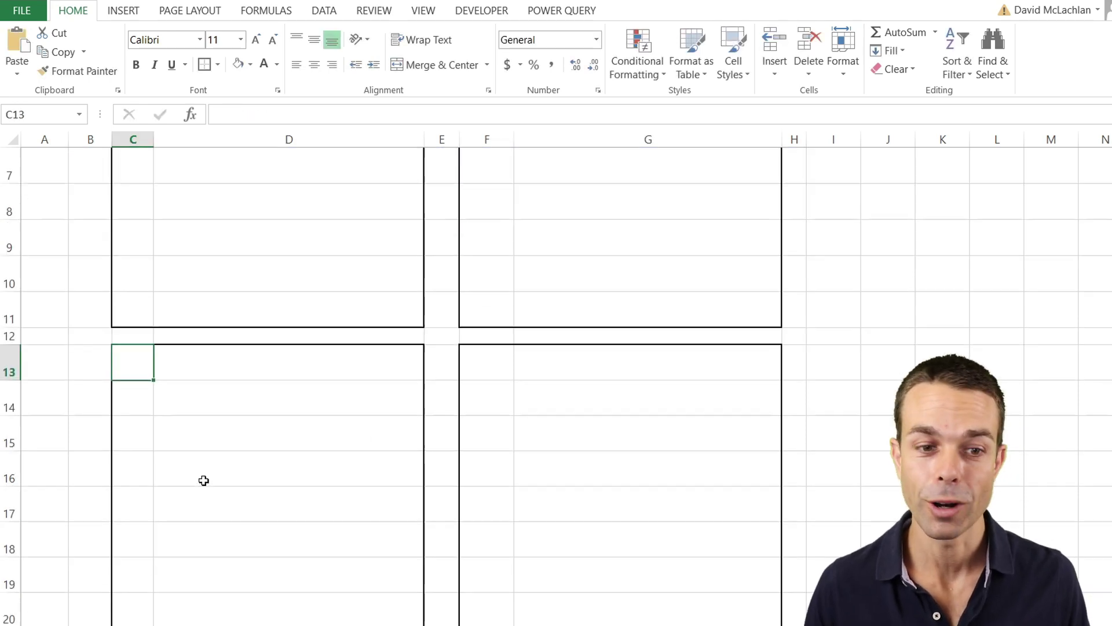
pyautogui.write('O')
pyautogui.click(255, 353)
pyautogui.write('Opportunities')
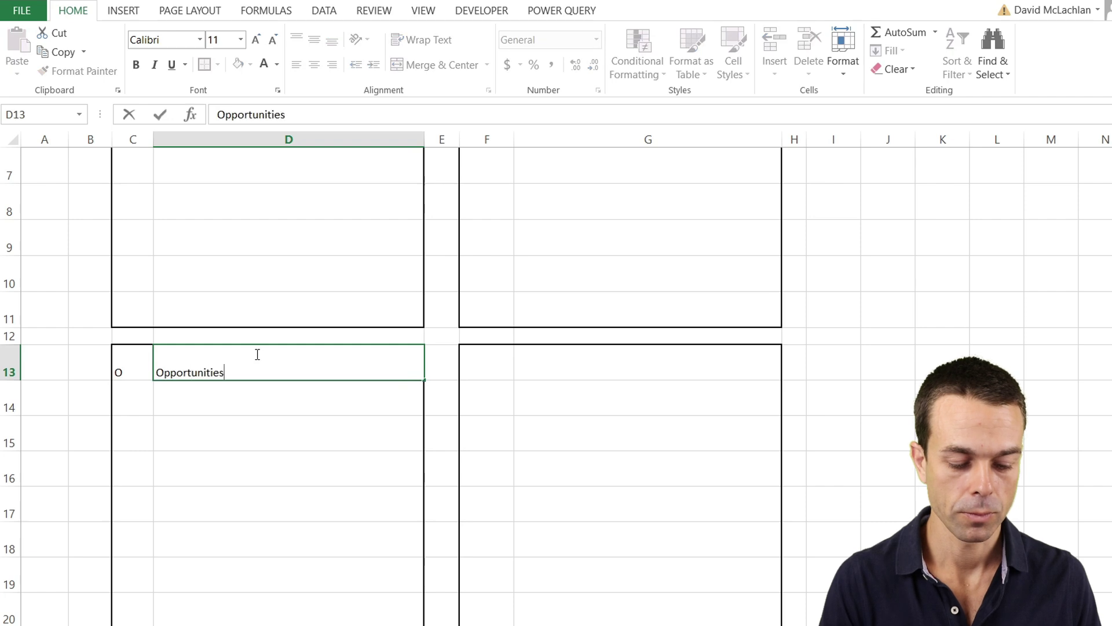
pyautogui.click(490, 366)
pyautogui.write('T')
pyautogui.press('Tab')
pyautogui.write('Threats')
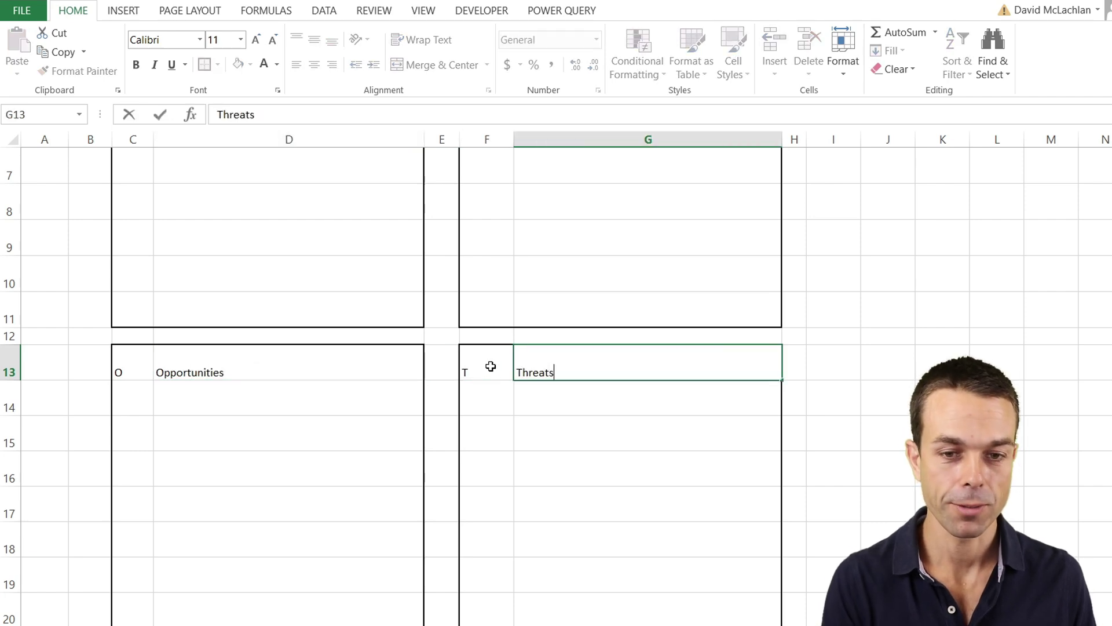
pyautogui.press('Return')
pyautogui.press('Return')
pyautogui.click(562, 365)
# Middle-align the lower boxes and centre the Opportunities and Threats headings.
pyautogui.click(669, 610)
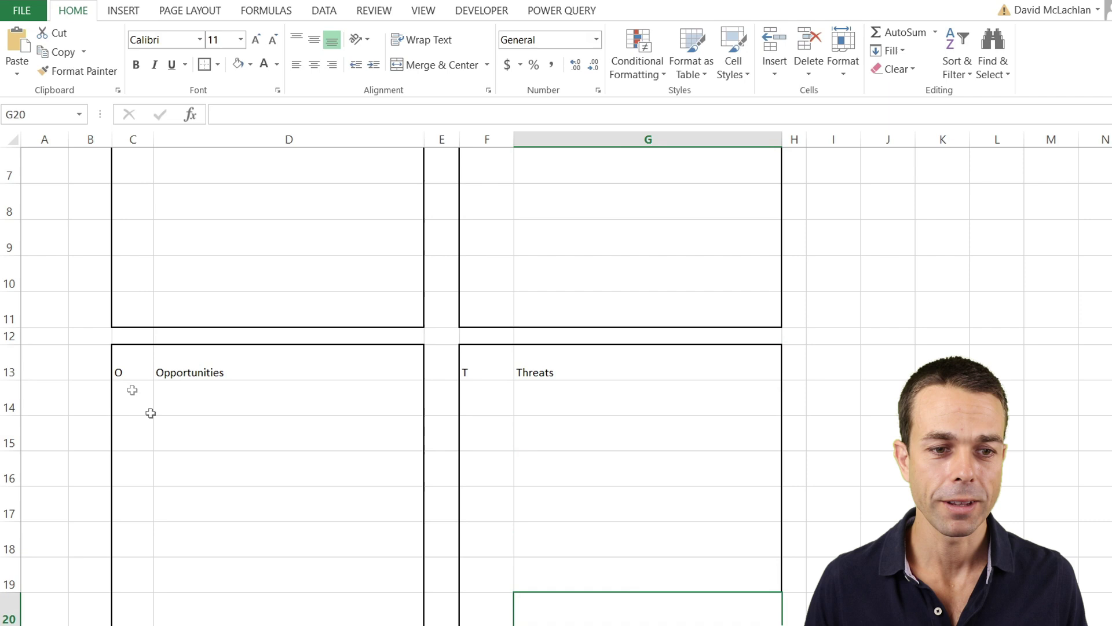
pyautogui.keyDown('shift'); pyautogui.click(127, 363); pyautogui.keyUp('shift')
pyautogui.click(320, 41)
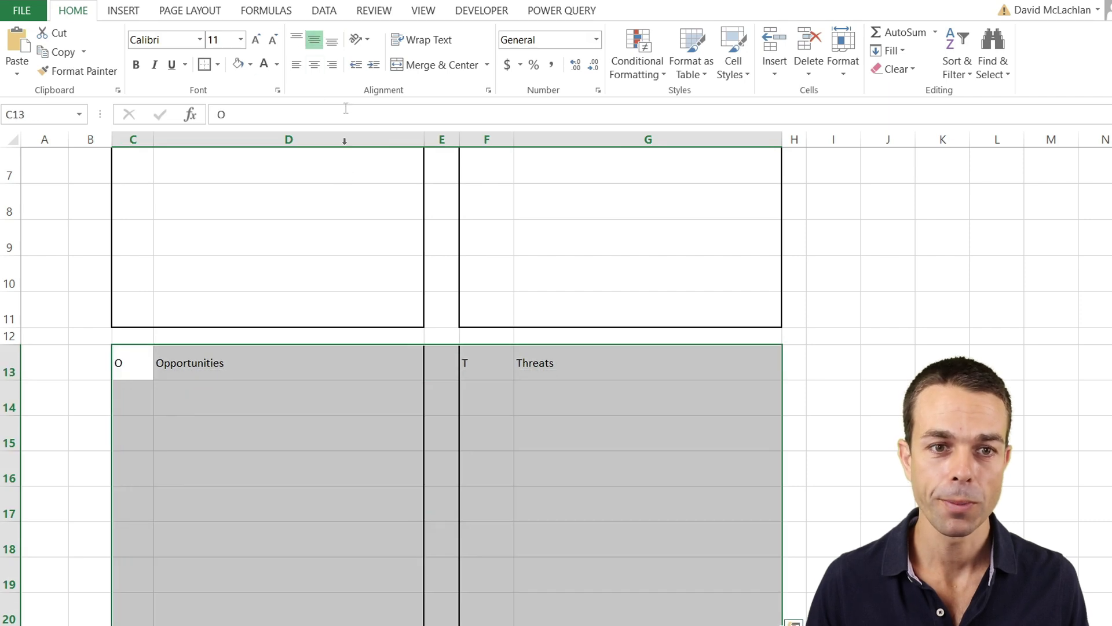
pyautogui.moveTo(126, 363); pyautogui.dragTo(283, 371)
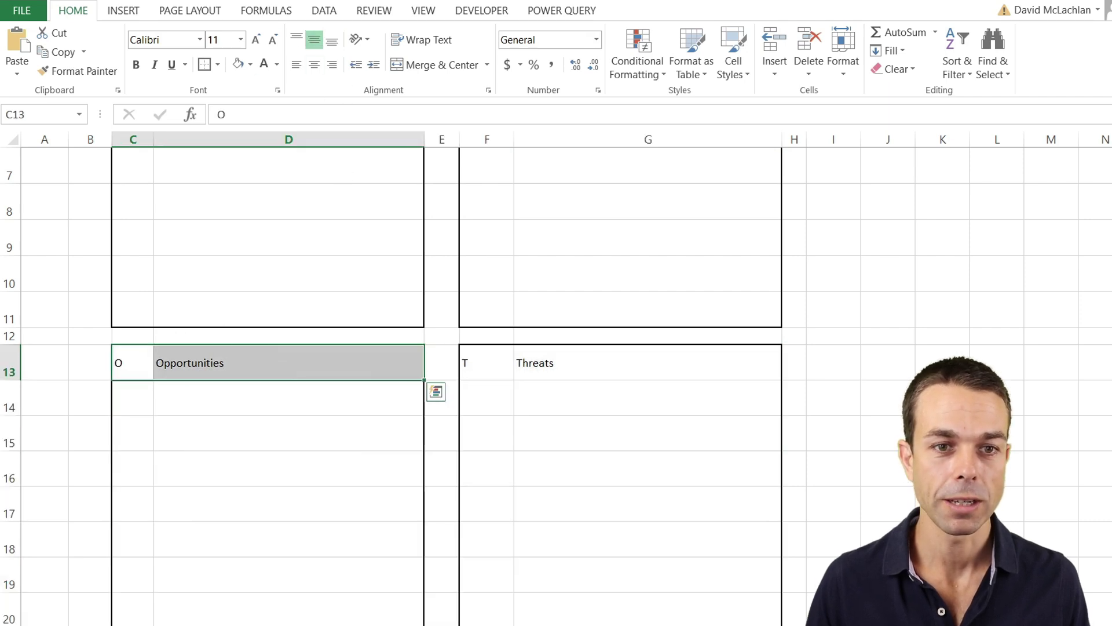
pyautogui.click(314, 64)
pyautogui.press('F4')
pyautogui.moveTo(501, 363); pyautogui.dragTo(132, 363)
# Enlarge the C13:G13 headings and make them white on green fill.
pyautogui.click(257, 39)
pyautogui.click(257, 39)
pyautogui.click(257, 39)
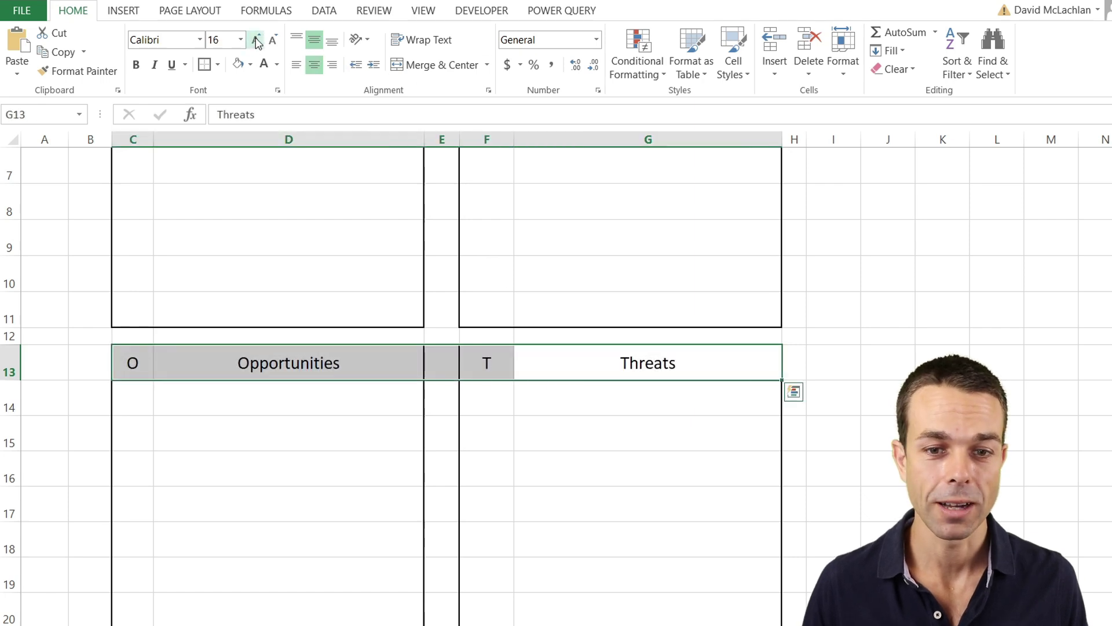
pyautogui.click(257, 39)
pyautogui.click(250, 65)
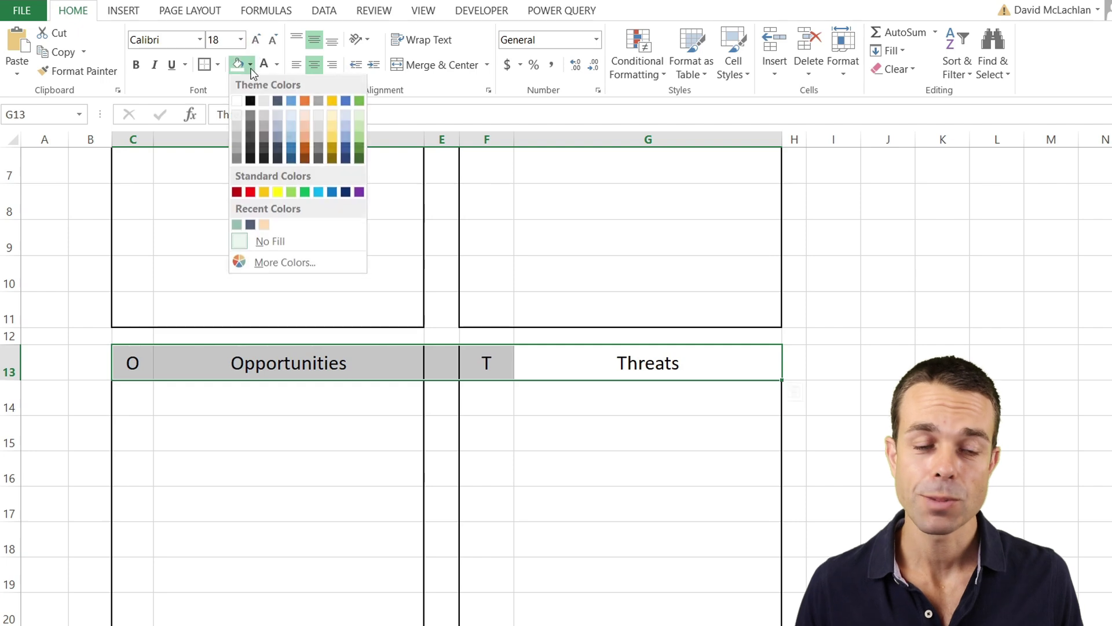
pyautogui.click(236, 225)
pyautogui.click(277, 65)
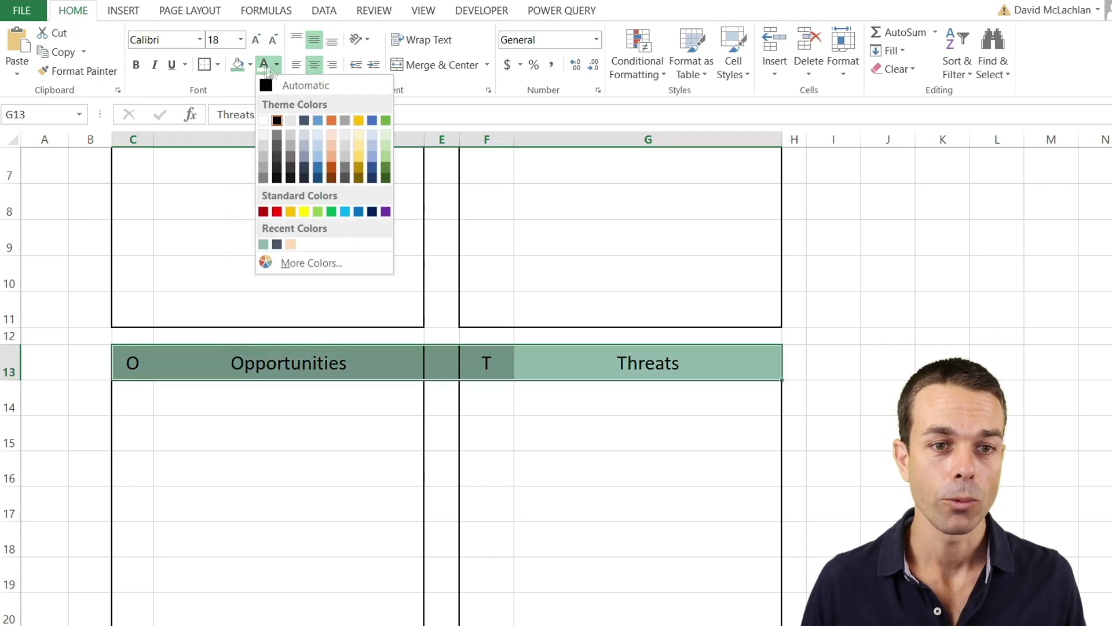
pyautogui.click(261, 116)
pyautogui.click(271, 376)
pyautogui.click(583, 385)
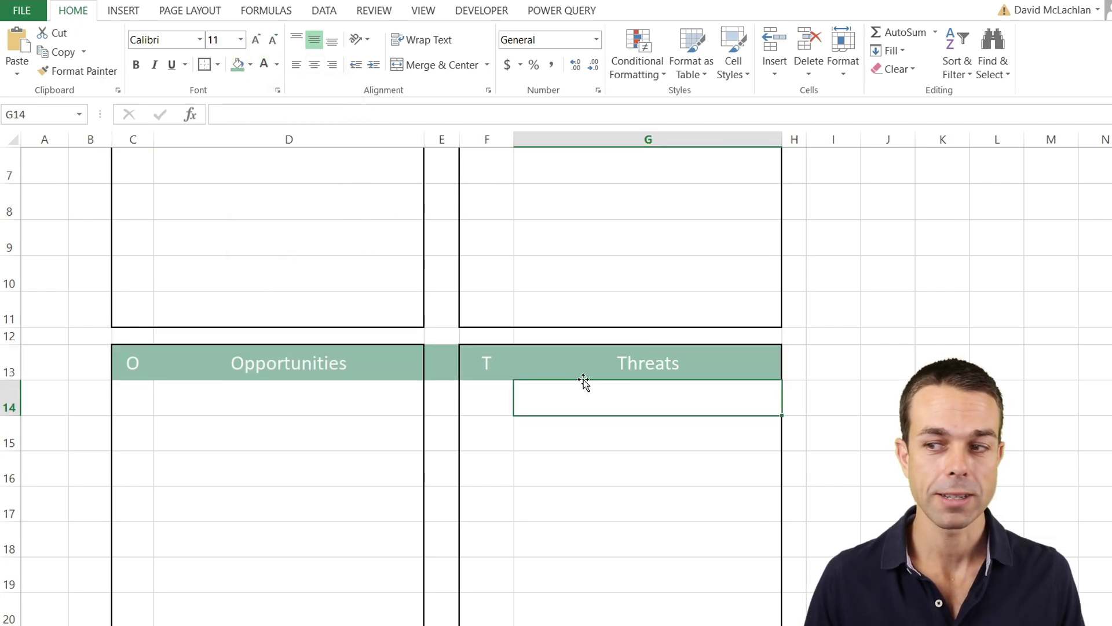
# Centre the C4:G4 heading row, enlarge it to 18 pt and fill it green.
pyautogui.scroll(2, 590, 347)
pyautogui.click(579, 255)
pyautogui.moveTo(128, 241); pyautogui.dragTo(579, 254)
pyautogui.click(314, 39)
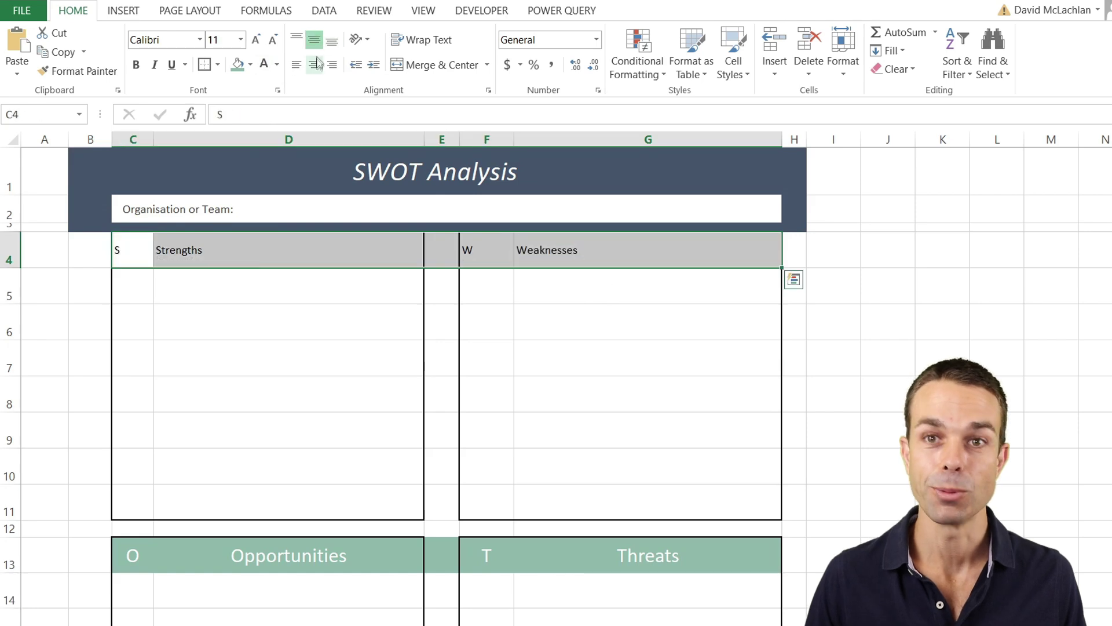
pyautogui.click(314, 64)
pyautogui.click(256, 39)
pyautogui.click(256, 39)
pyautogui.click(256, 39)
pyautogui.click(256, 39)
pyautogui.click(237, 64)
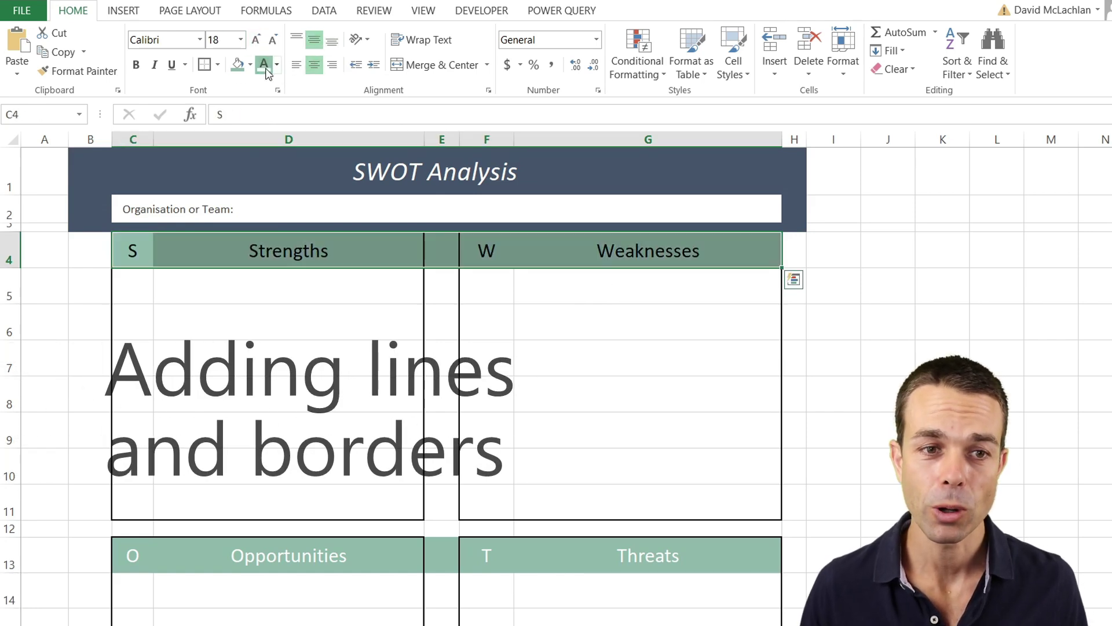
# Make the top headings white and set dotted inside-horizontal borders for C4:D11.
pyautogui.click(264, 64)
pyautogui.moveTo(133, 250); pyautogui.dragTo(290, 510)
pyautogui.click(218, 64)
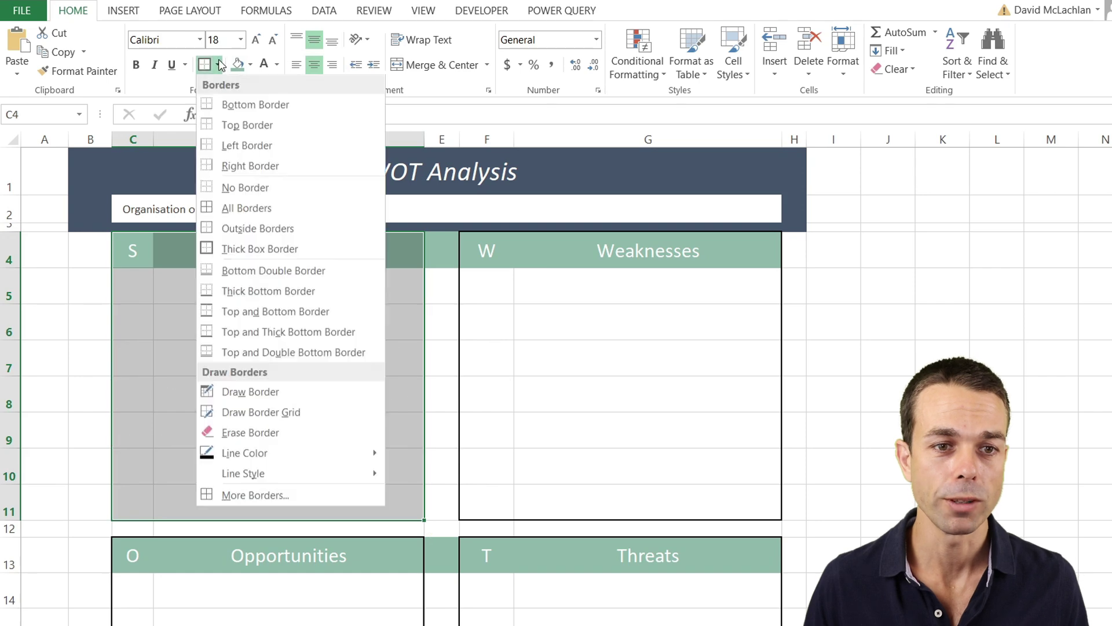
pyautogui.click(237, 497)
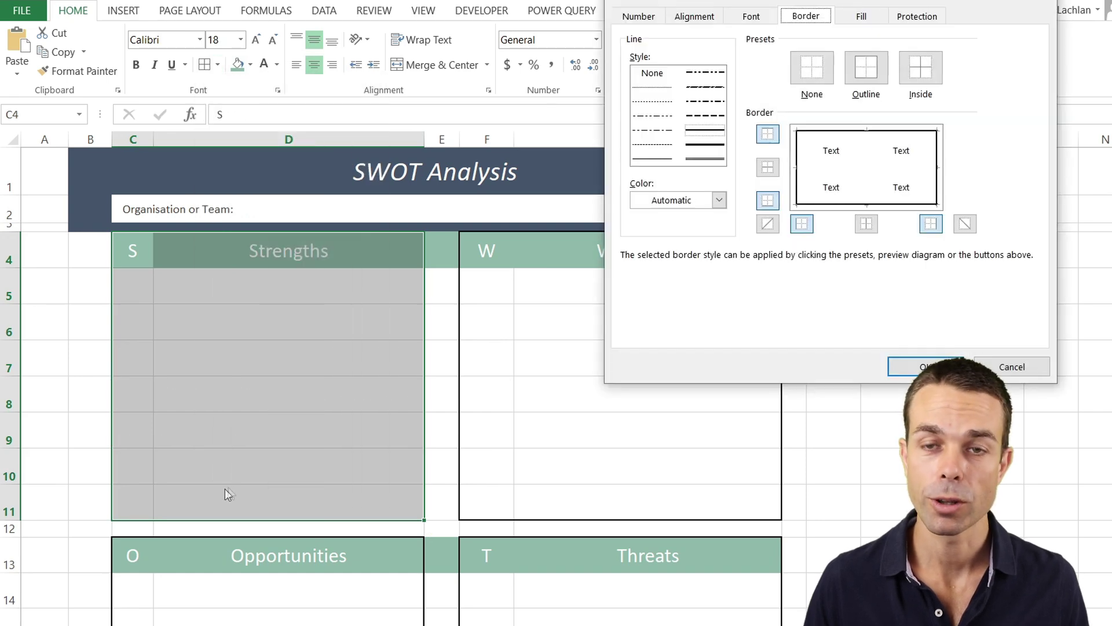
pyautogui.moveTo(761, 0); pyautogui.dragTo(366, 102)
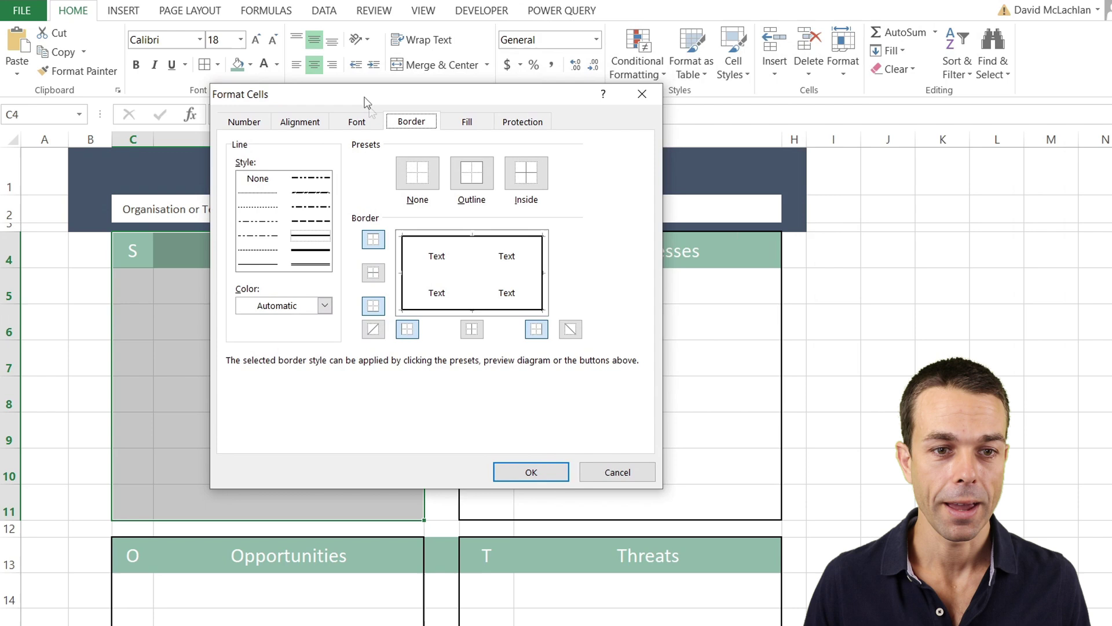
pyautogui.click(259, 208)
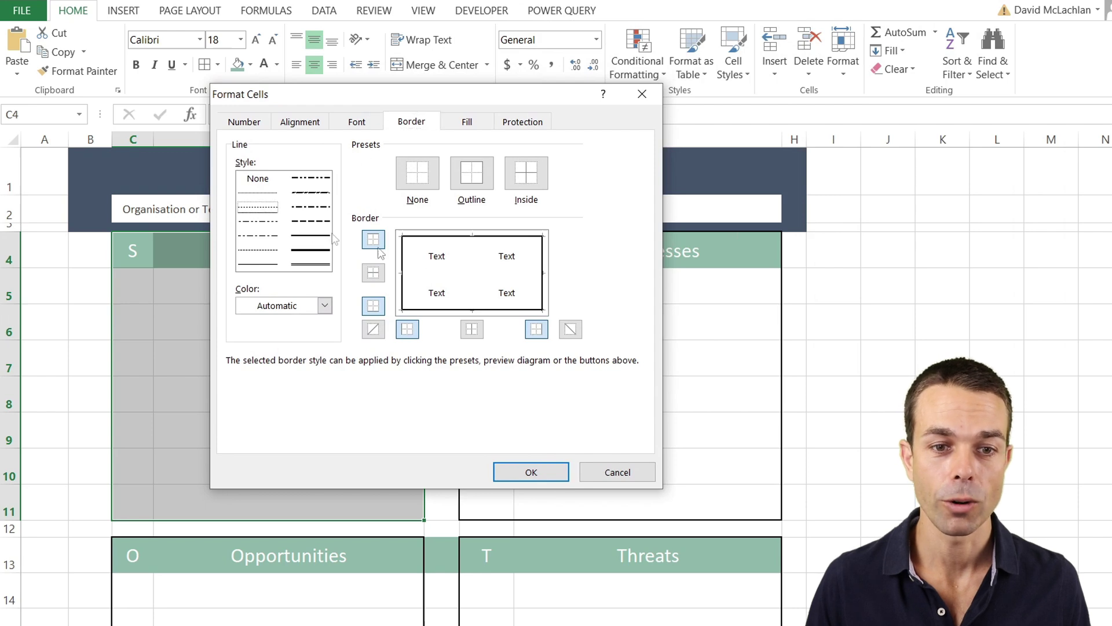
pyautogui.click(447, 276)
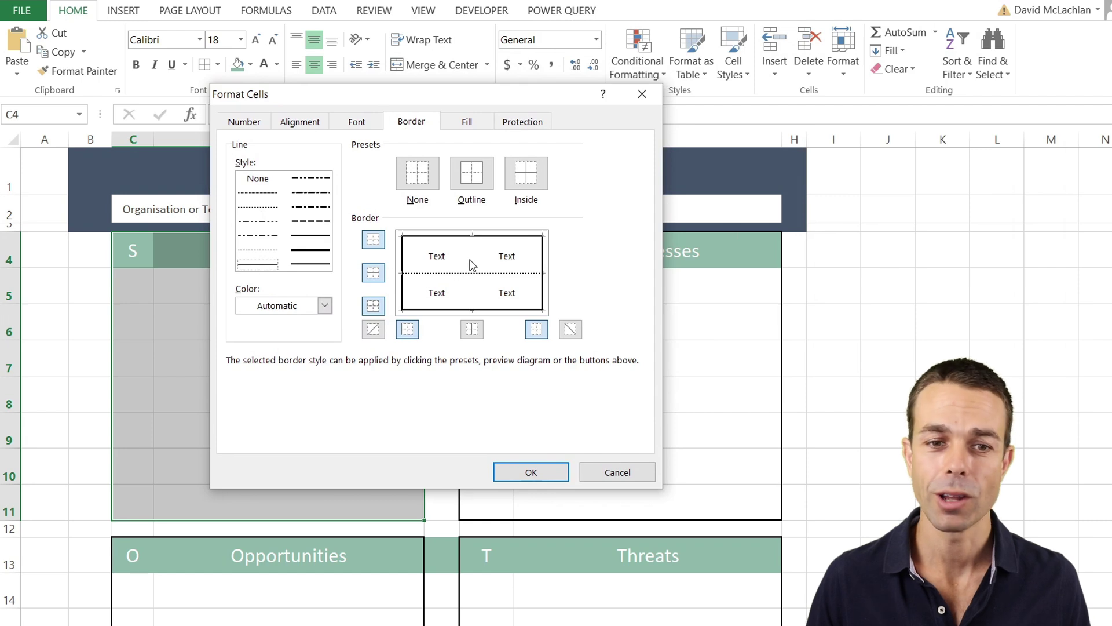
# Apply the dotted row lines to Strengths and fill C5:C11 green.
pyautogui.click(529, 471)
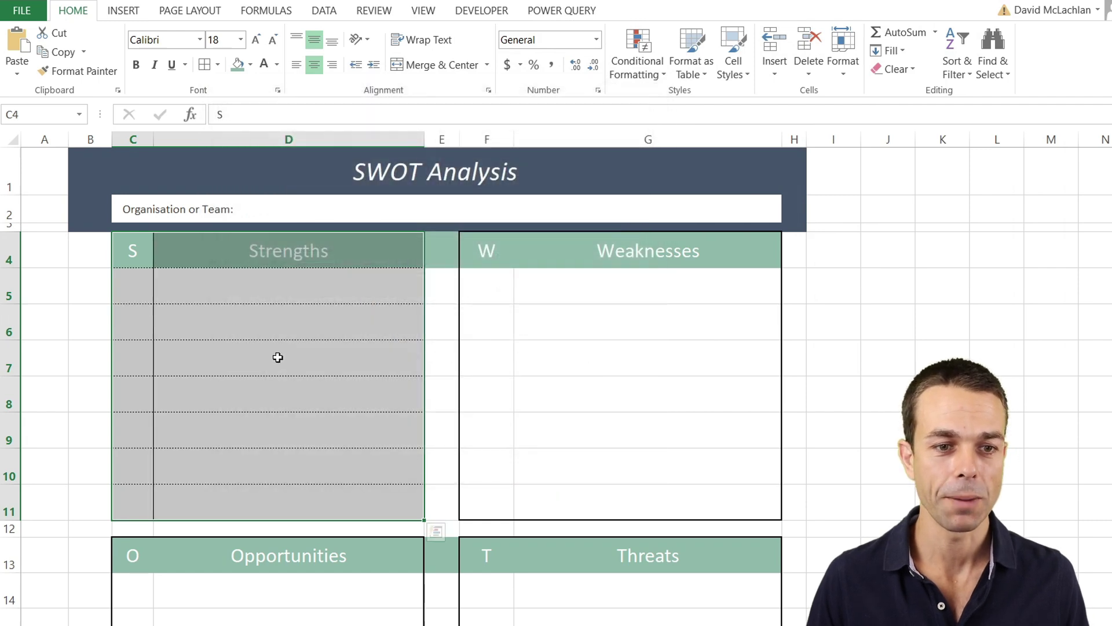
pyautogui.click(278, 357)
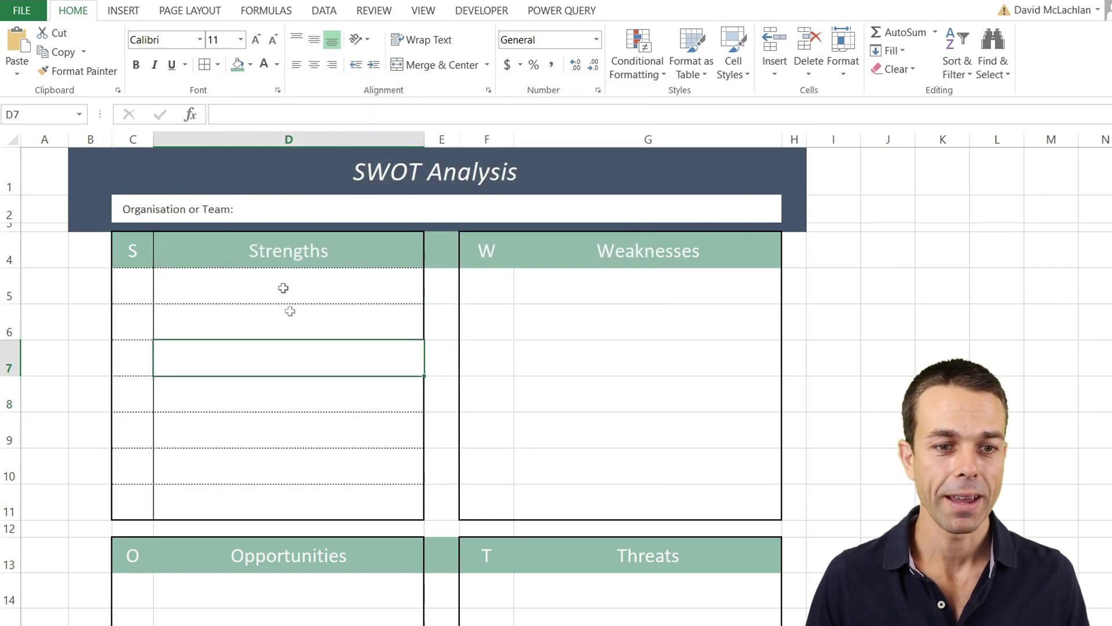
pyautogui.click(144, 284)
pyautogui.keyDown('shift'); pyautogui.click(143, 502); pyautogui.keyUp('shift')
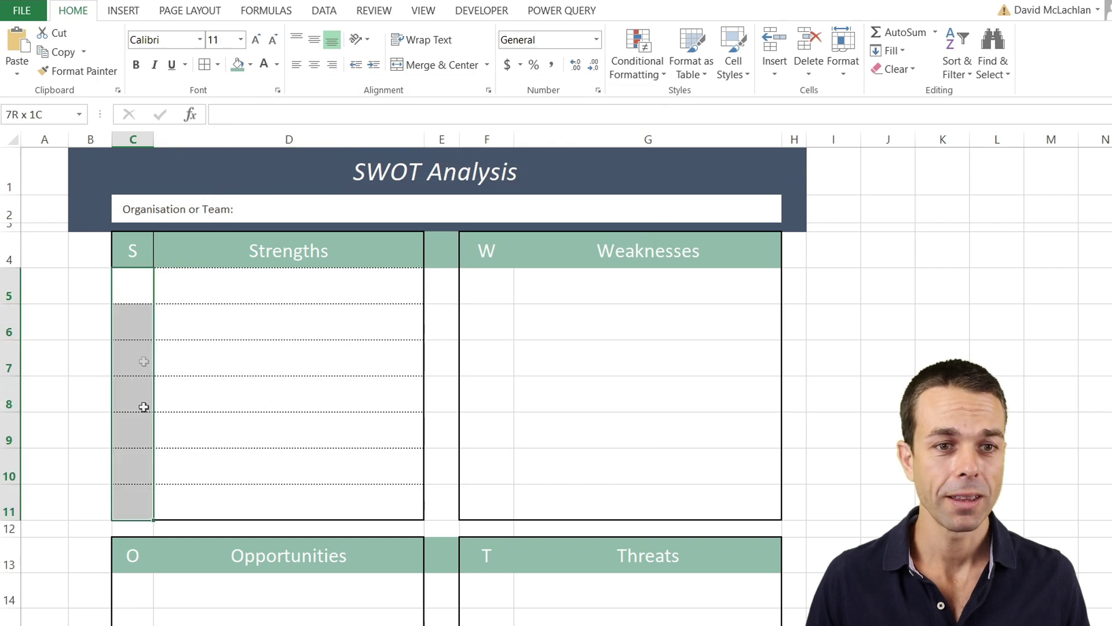
pyautogui.click(238, 64)
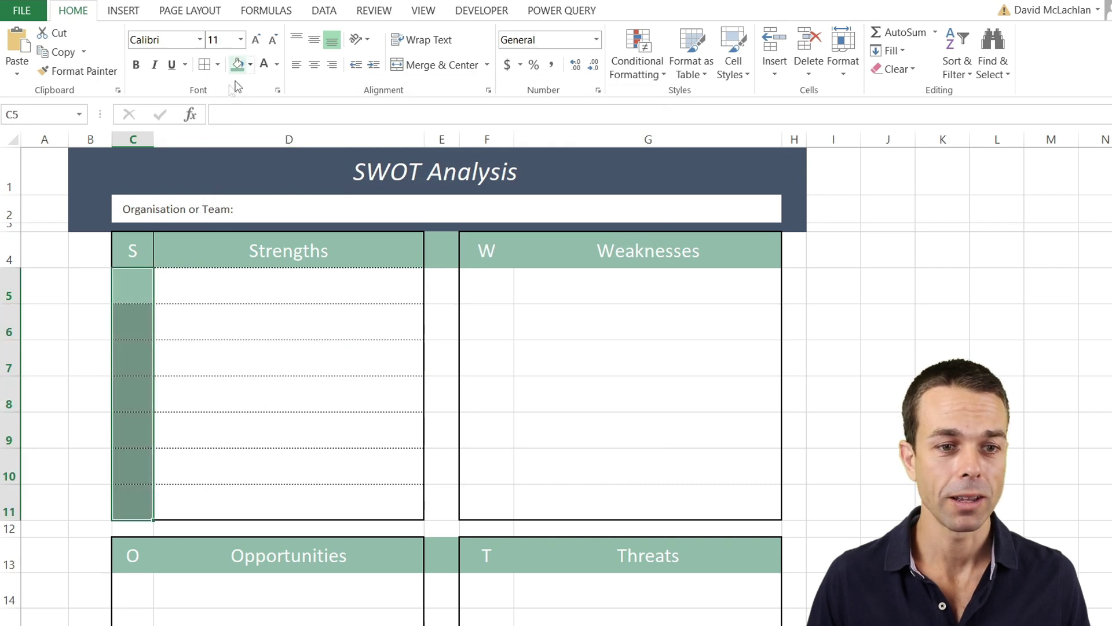
# Enter numbers 1 to 5 down C5:C11, centred, enlarged and white.
pyautogui.click(499, 253)
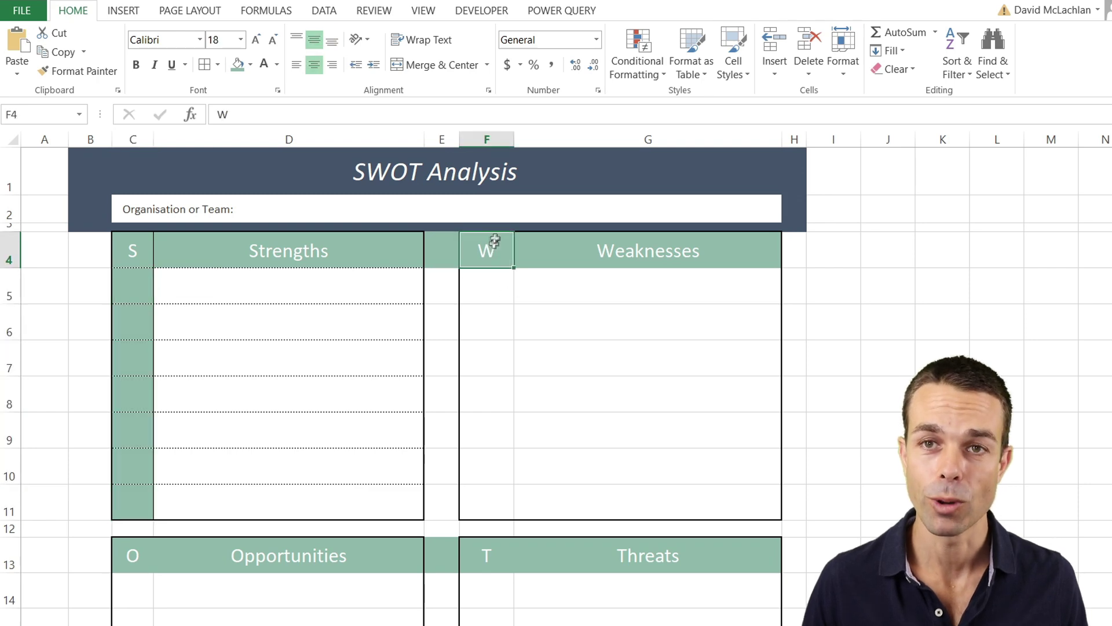
pyautogui.moveTo(496, 255); pyautogui.dragTo(703, 501)
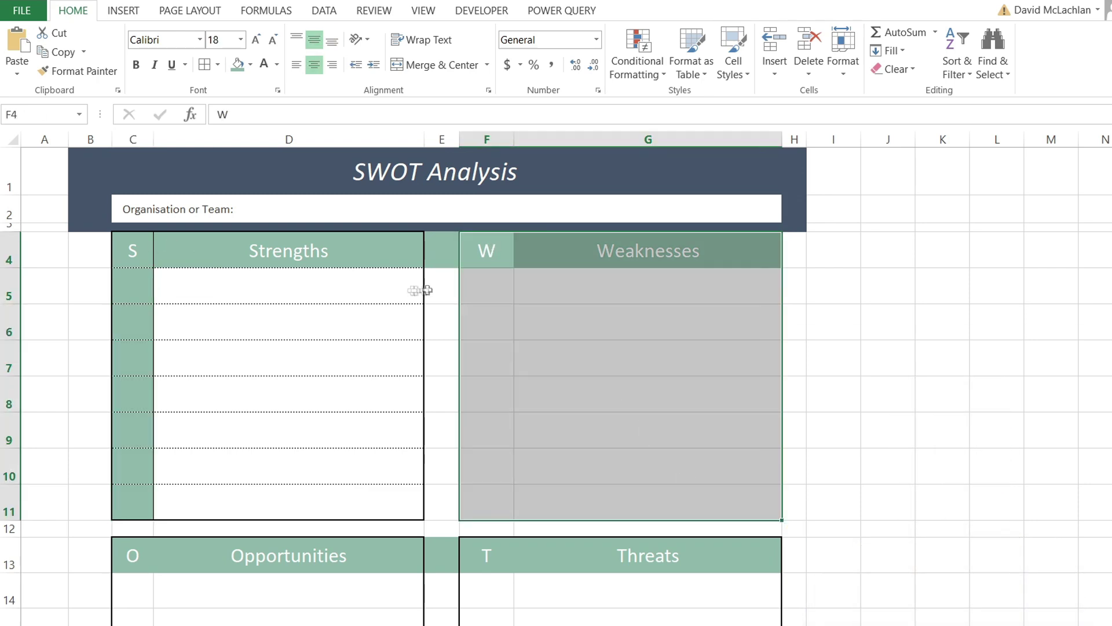
pyautogui.click(127, 285)
pyautogui.write('1 2 3 4 5')
pyautogui.moveTo(132, 285); pyautogui.dragTo(132, 502)
pyautogui.click(314, 39)
pyautogui.click(314, 65)
pyautogui.click(255, 39)
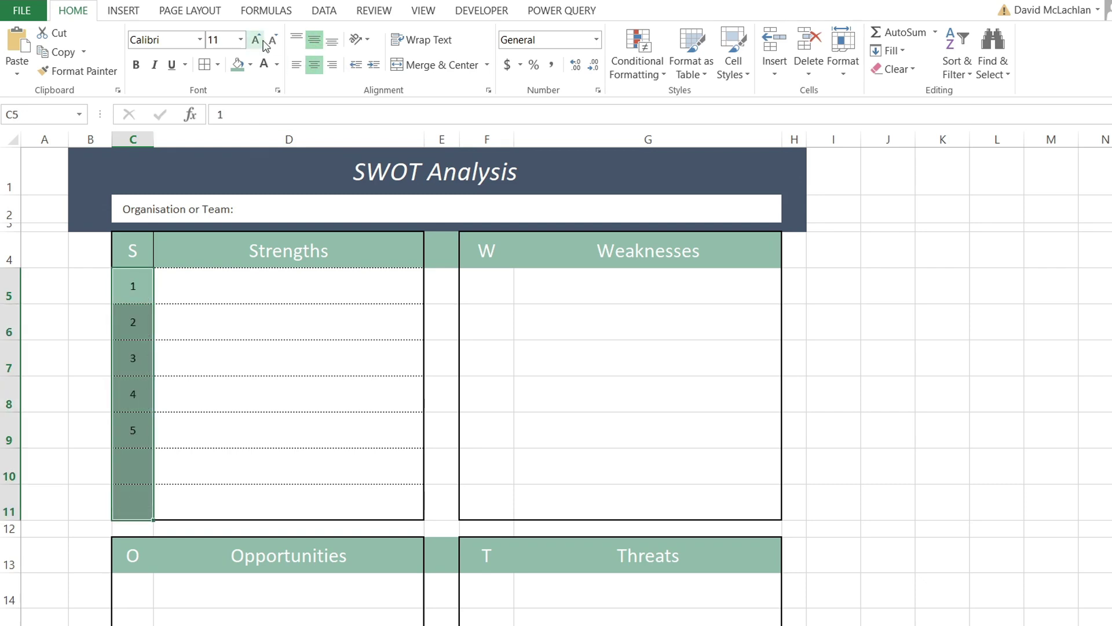
pyautogui.click(255, 40)
# Copy the numbered column into F5, C14 and F14 for the other three boxes.
pyautogui.hotkey('ctrl', 'c')
pyautogui.click(487, 280)
pyautogui.hotkey('ctrl', 'v')
pyautogui.scroll(-2, 486, 280)
pyautogui.click(133, 398)
pyautogui.hotkey('ctrl', 'v')
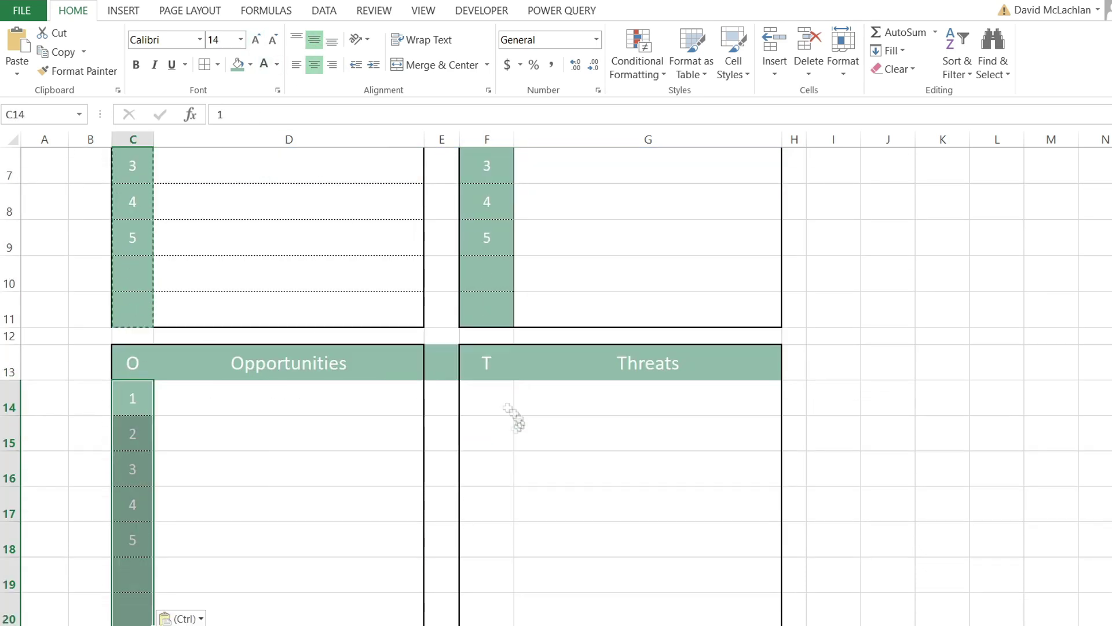
pyautogui.click(487, 397)
pyautogui.hotkey('ctrl', 'v')
pyautogui.scroll(2, 584, 436)
# Give the Weaknesses block F4:G11 dotted row lines and copy it.
pyautogui.moveTo(498, 258); pyautogui.dragTo(724, 510)
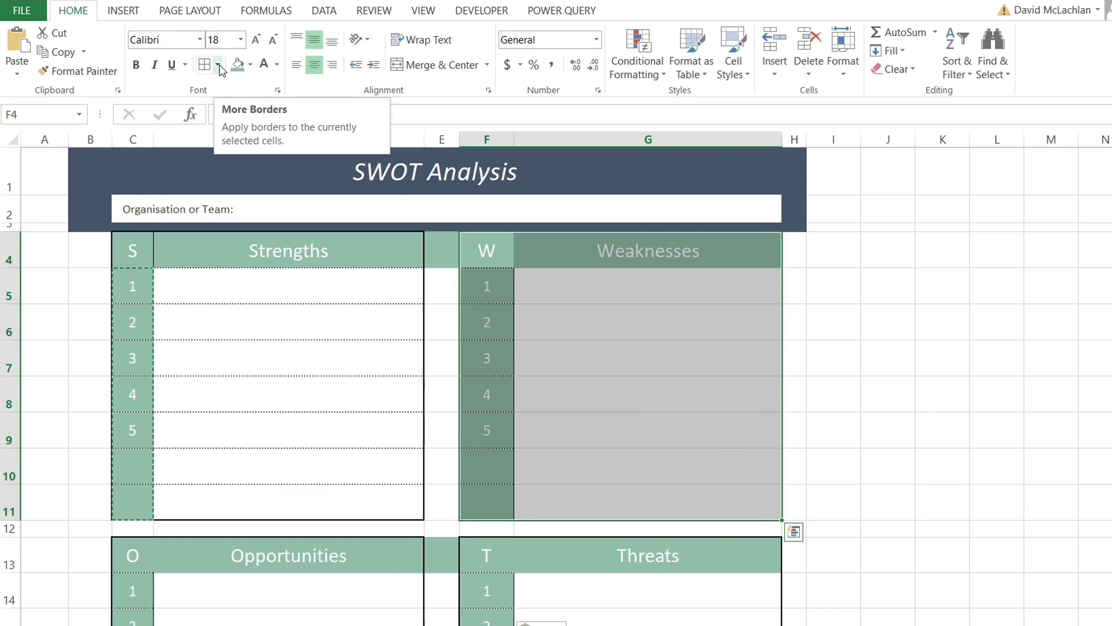
pyautogui.click(205, 64)
pyautogui.click(531, 472)
pyautogui.hotkey('ctrl', 'c')
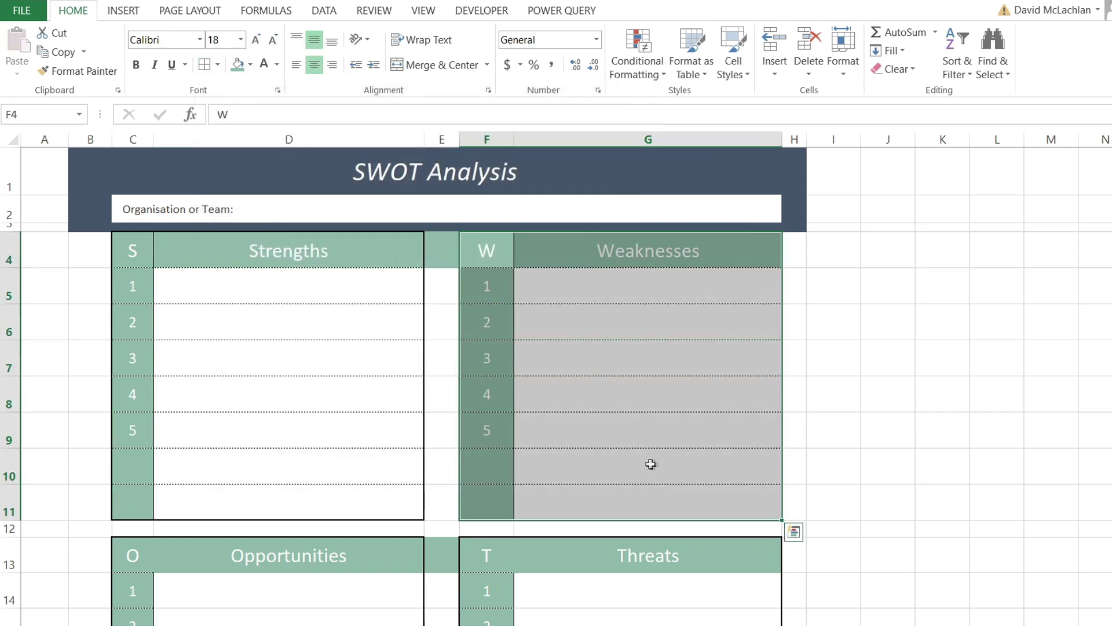
# Paste that formatting only onto the Opportunities block.
pyautogui.scroll(-3, 651, 461)
pyautogui.moveTo(133, 255); pyautogui.dragTo(347, 501)
pyautogui.scroll(3, 280, 286)
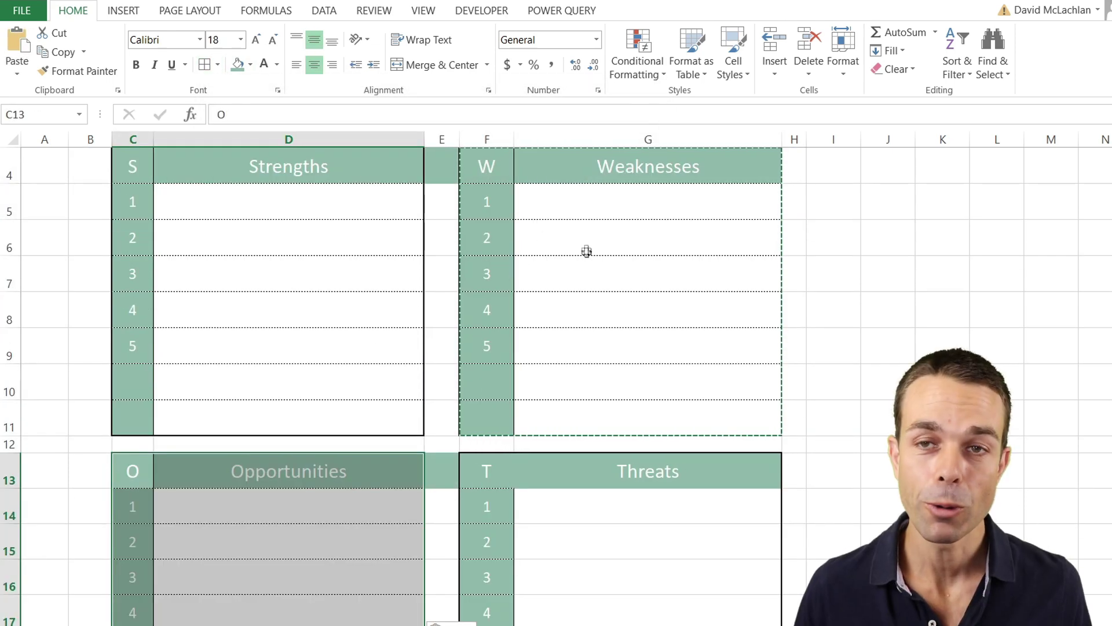
pyautogui.scroll(-2, 404, 311)
pyautogui.rightClick(144, 259)
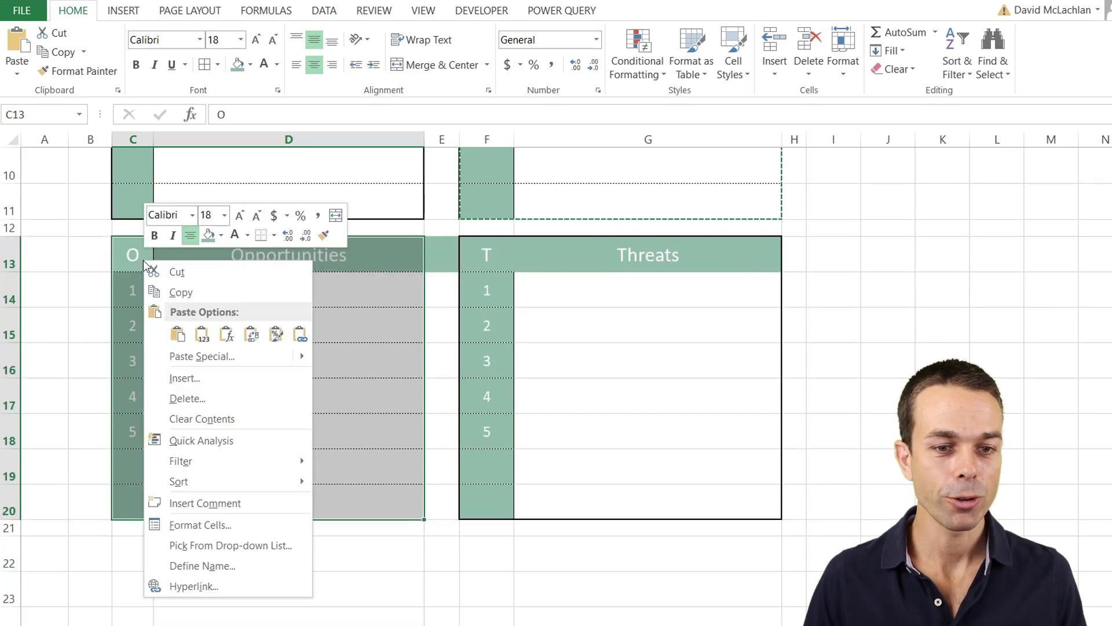
pyautogui.click(276, 335)
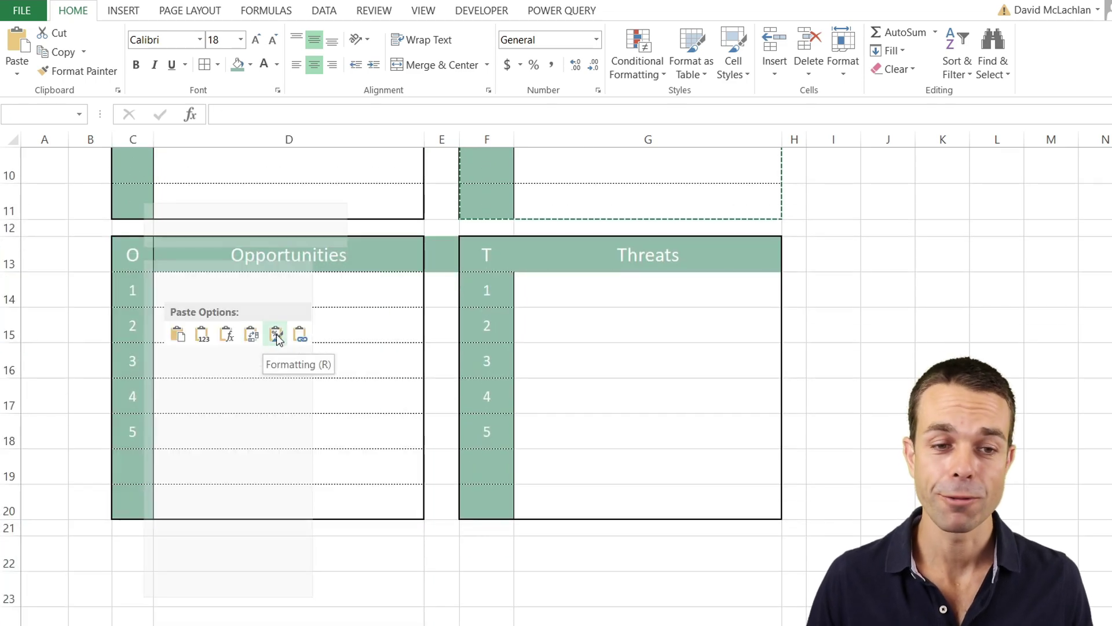
pyautogui.click(255, 294)
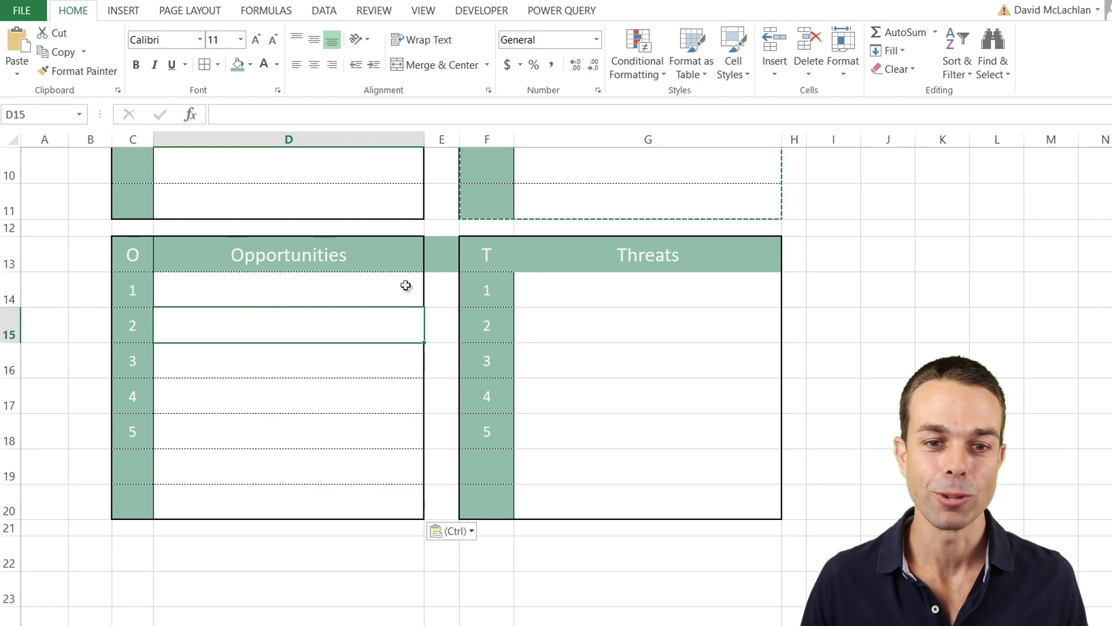
# Select the Threats block and bring up its paste options.
pyautogui.click(506, 258)
pyautogui.keyDown('shift'); pyautogui.click(685, 501); pyautogui.keyUp('shift')
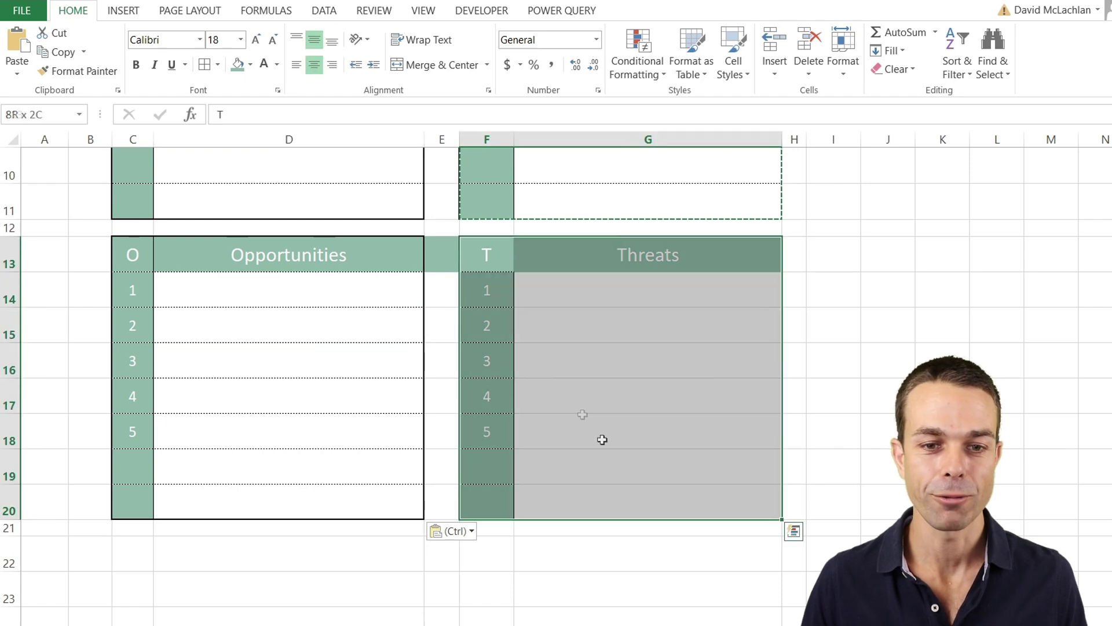
pyautogui.rightClick(553, 258)
# Paste the quadrant formatting onto Threats and fill column B beside Strengths tan.
pyautogui.click(686, 332)
pyautogui.scroll(3, 682, 335)
pyautogui.moveTo(90, 249); pyautogui.dragTo(91, 505)
pyautogui.click(249, 64)
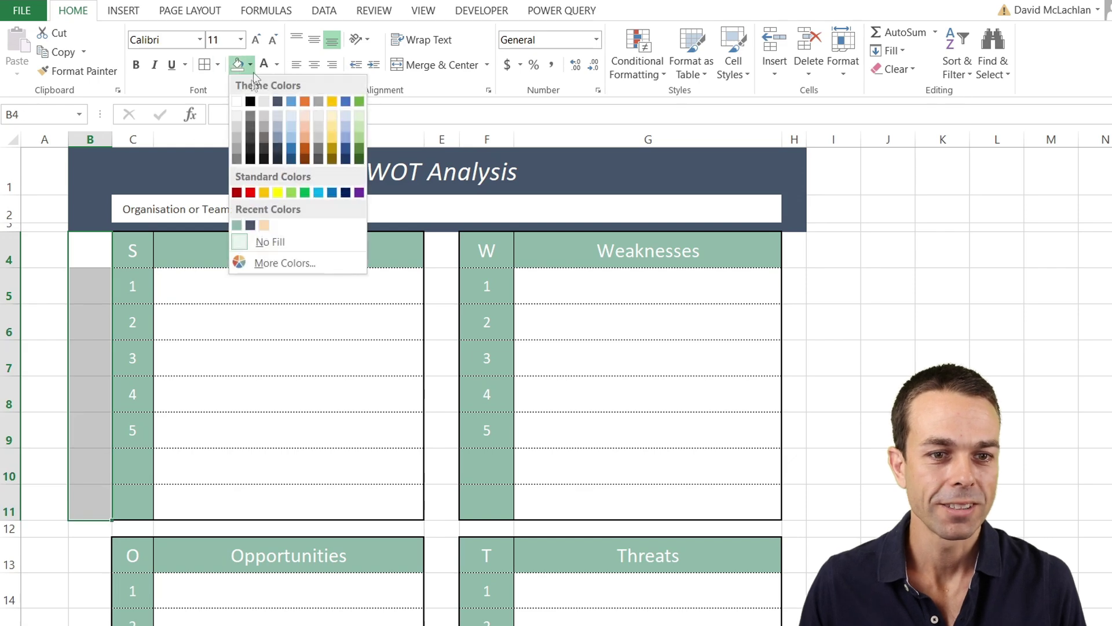
pyautogui.click(264, 225)
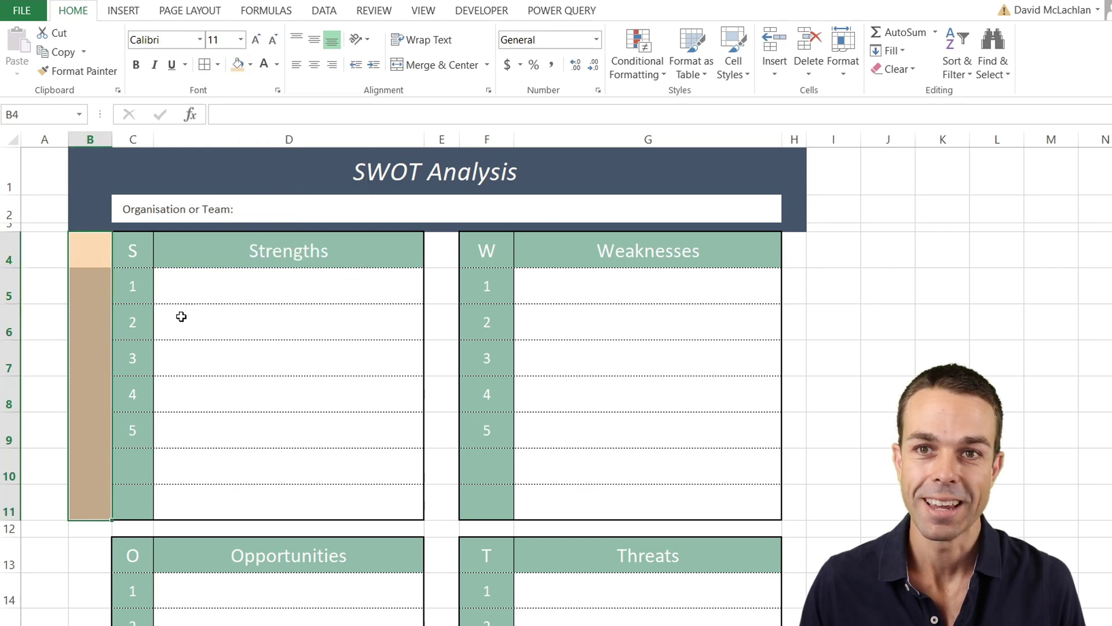
# Fill B13:B20 beside Opportunities tan and merge it, then merge B4:B11 beside Strengths.
pyautogui.scroll(-2, 161, 297)
pyautogui.click(92, 360)
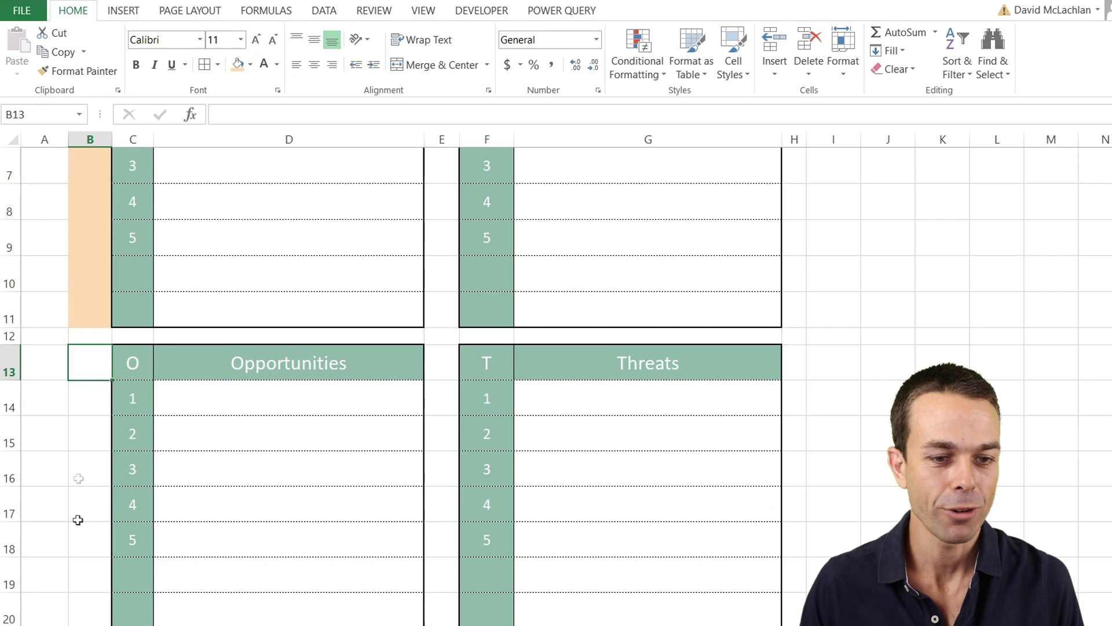
pyautogui.keyDown('shift'); pyautogui.click(88, 604); pyautogui.keyUp('shift')
pyautogui.press('F4')
pyautogui.click(436, 65)
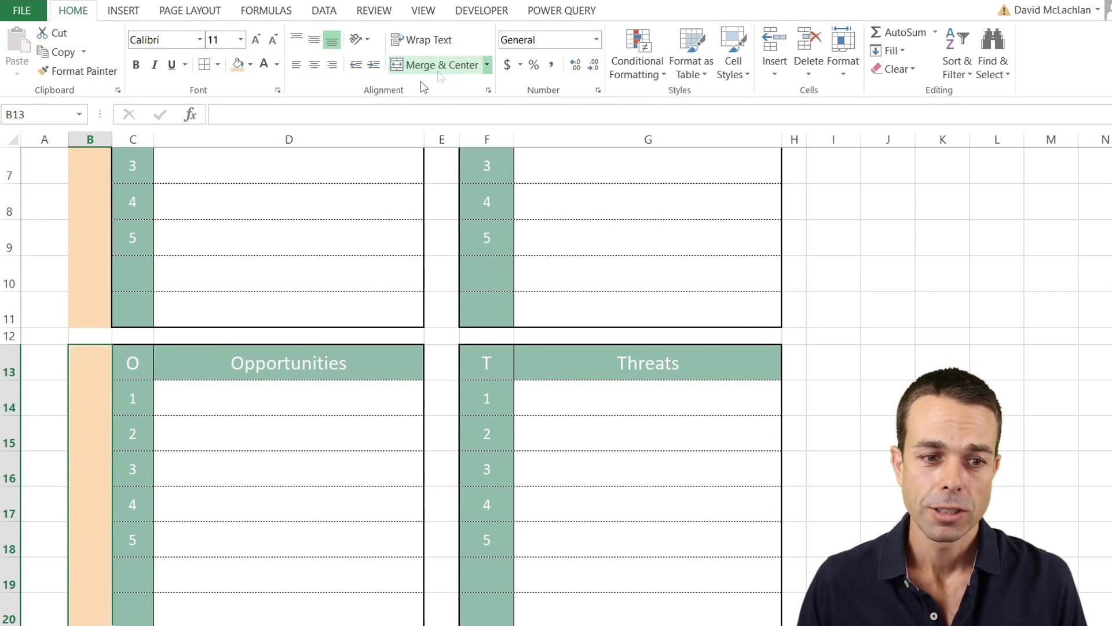
pyautogui.click(99, 310)
pyautogui.scroll(2, 96, 285)
pyautogui.keyDown('shift'); pyautogui.click(97, 250); pyautogui.keyUp('shift')
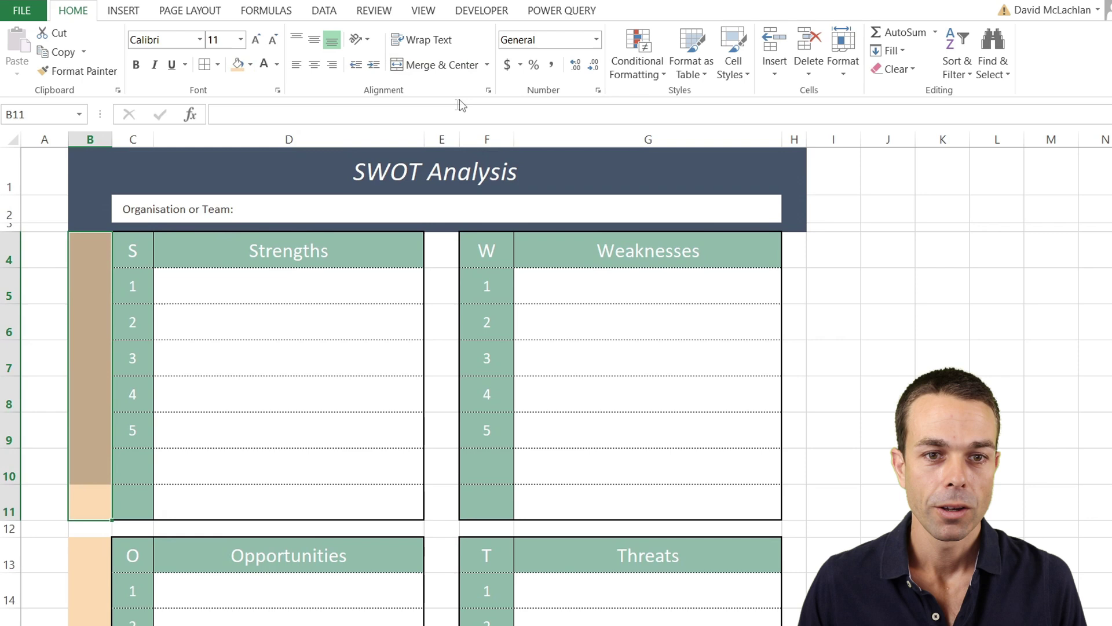
pyautogui.click(436, 64)
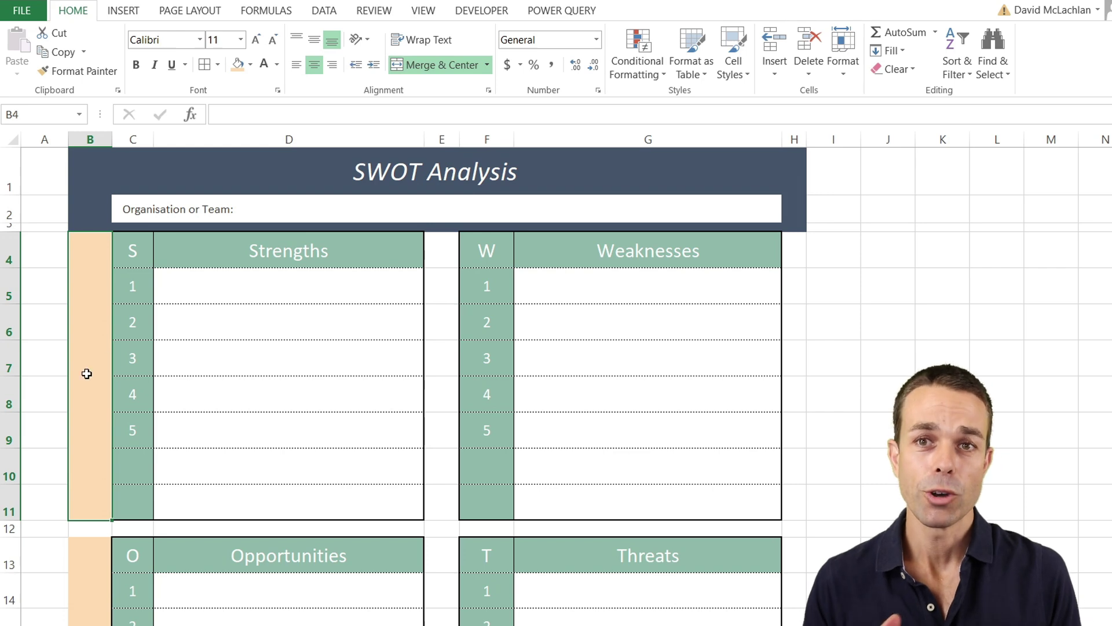
# Enter 'Internal' in the merged strip beside Strengths, middle-aligned vertically.
pyautogui.write('In')
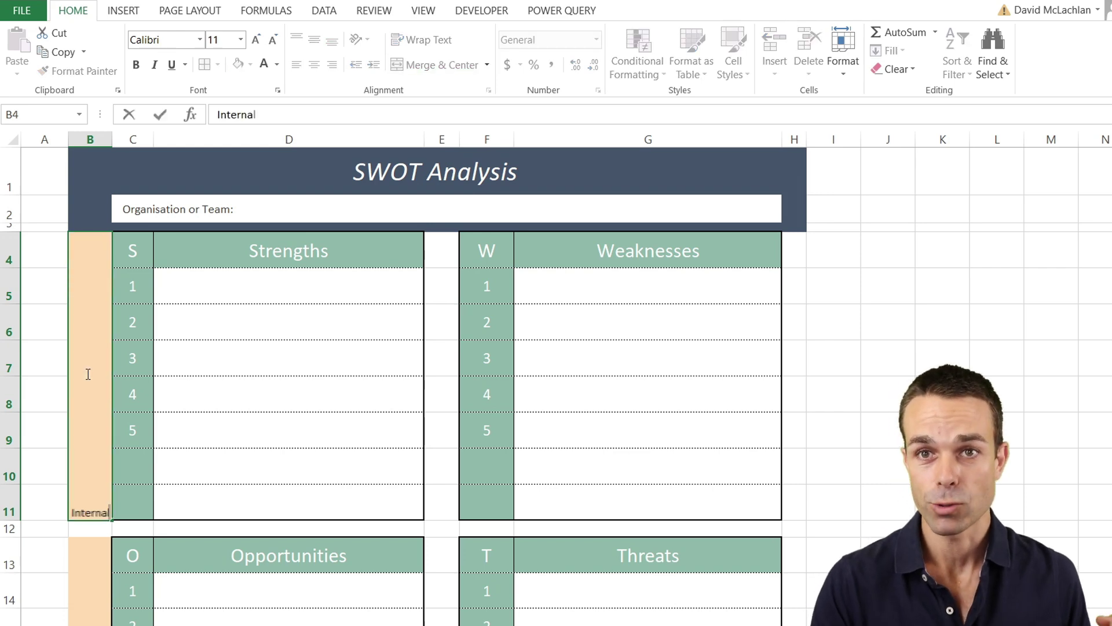
pyautogui.write('ternal')
pyautogui.press('Return')
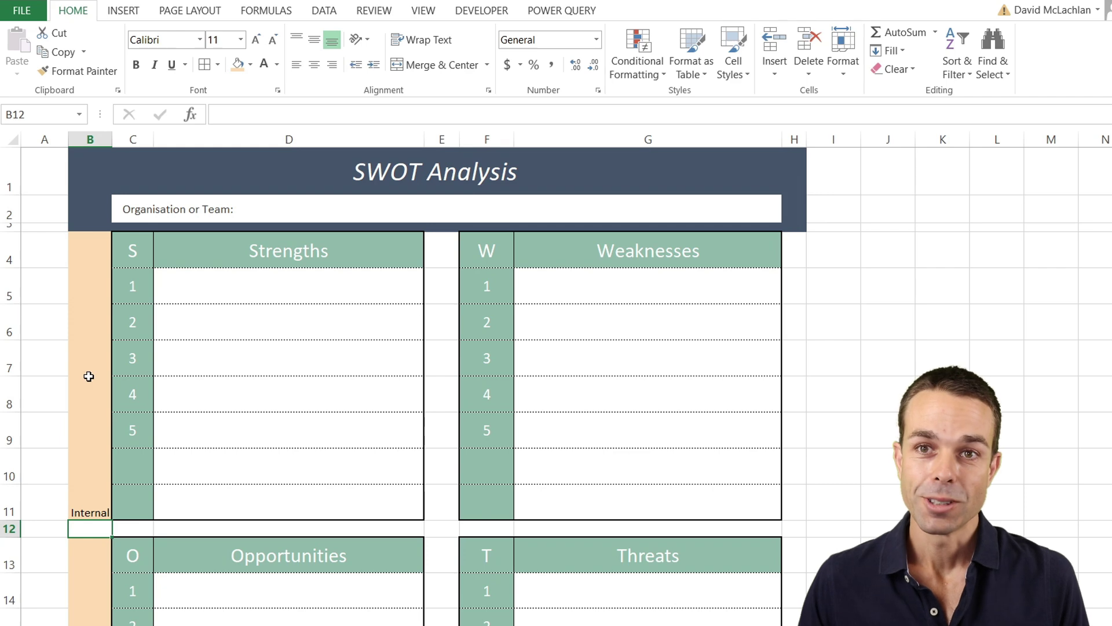
pyautogui.click(88, 375)
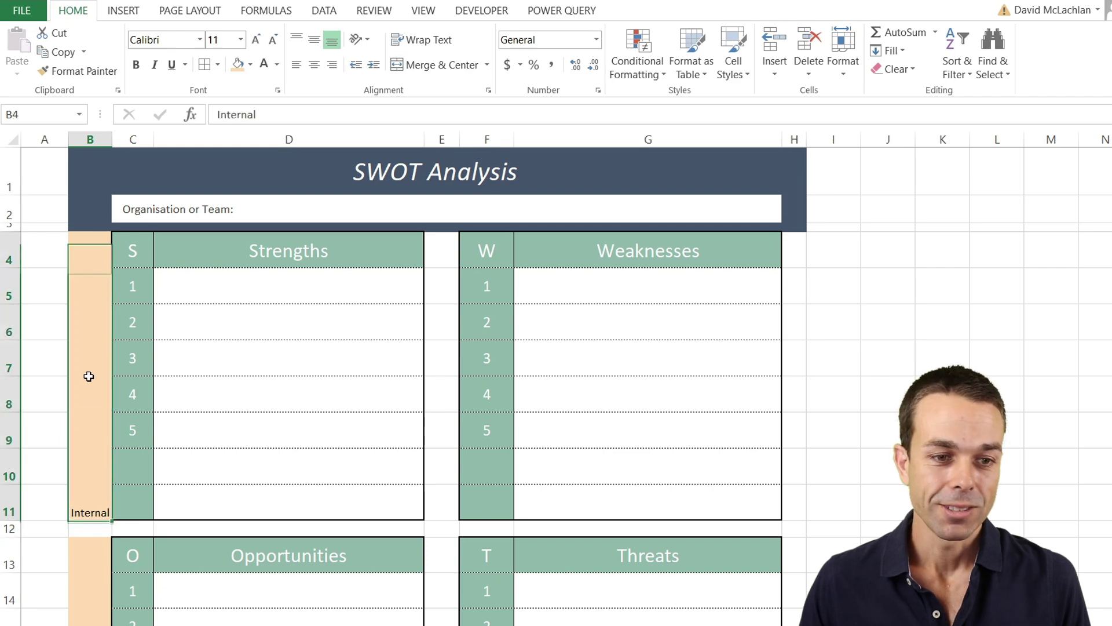
pyautogui.click(314, 39)
# Rotate the Internal label to a 90° text orientation.
pyautogui.rightClick(94, 325)
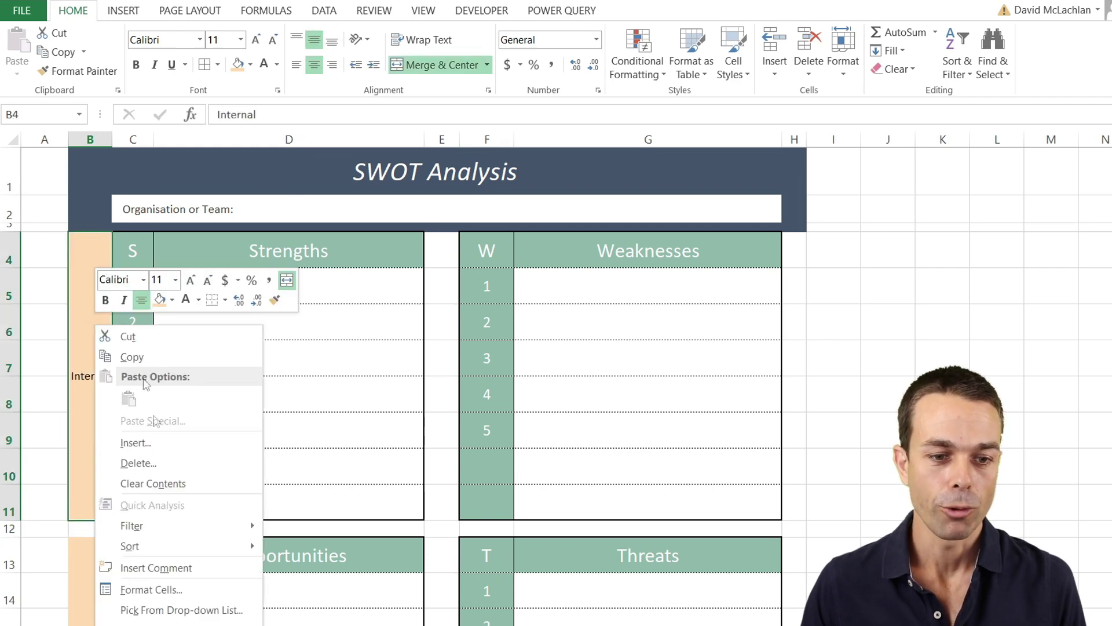
pyautogui.click(174, 589)
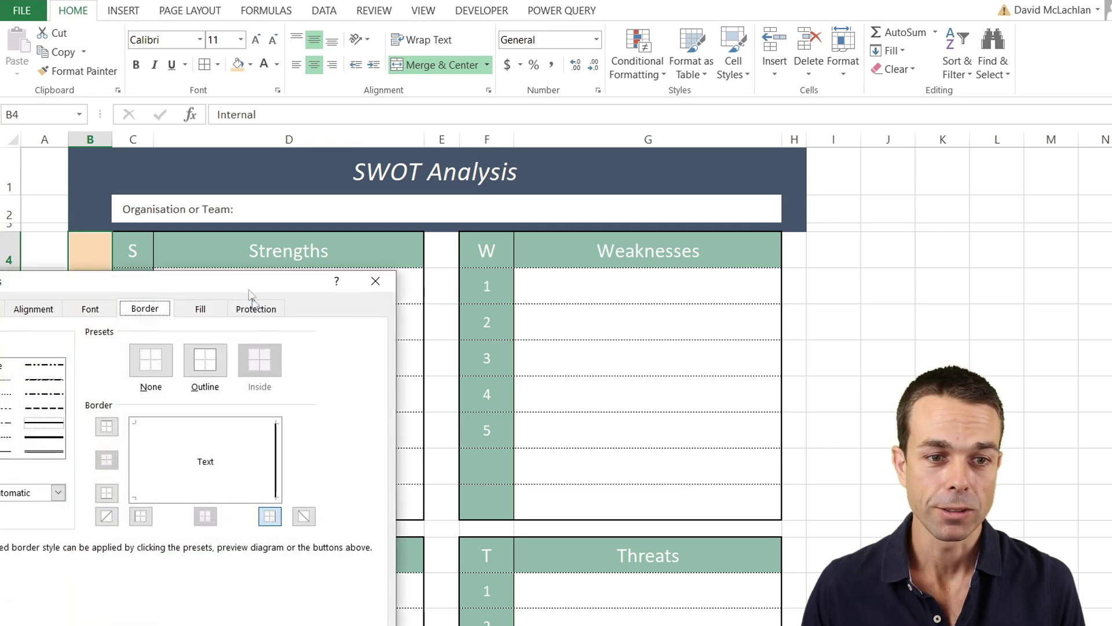
pyautogui.moveTo(249, 284); pyautogui.dragTo(457, 169)
pyautogui.click(240, 195)
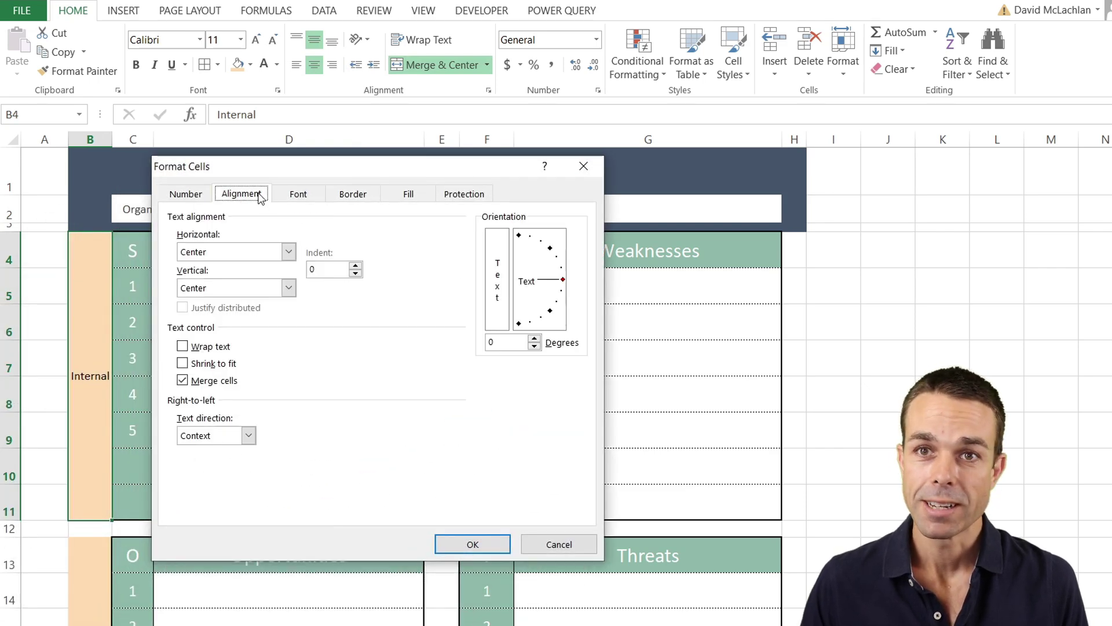
pyautogui.click(519, 235)
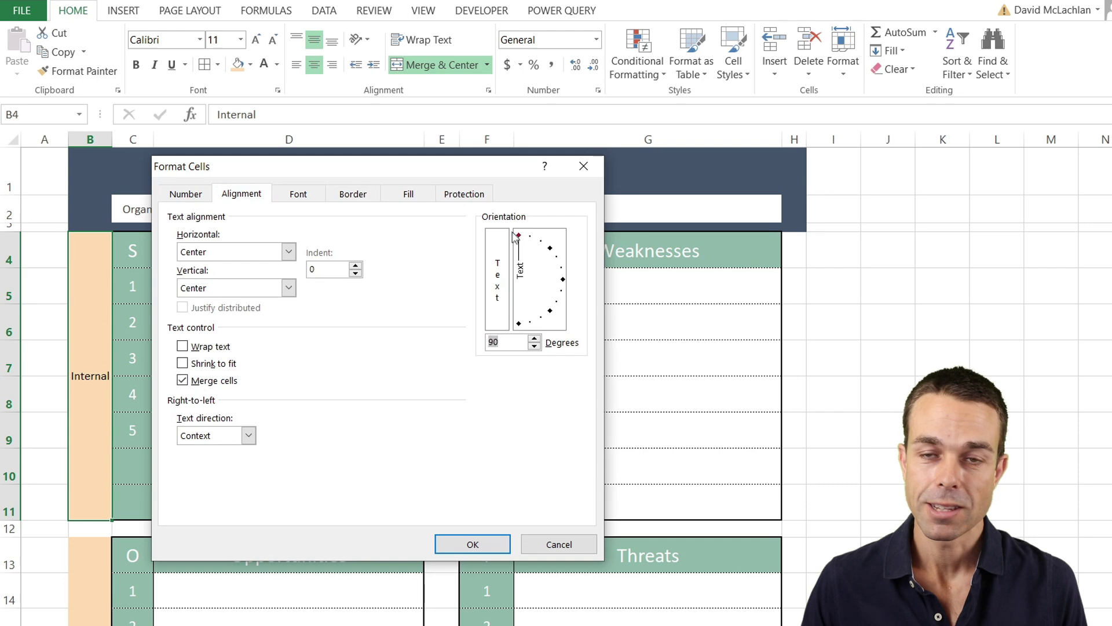
pyautogui.click(472, 544)
# Make the Internal text grey at 22 point.
pyautogui.click(258, 43)
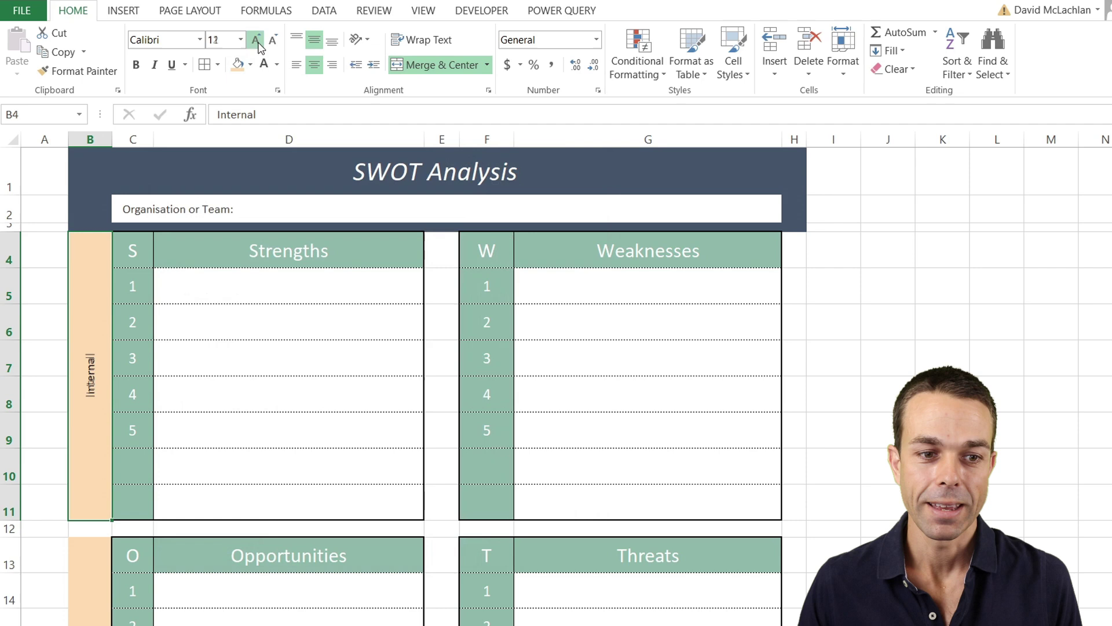
pyautogui.click(257, 42)
pyautogui.click(257, 42)
pyautogui.click(257, 42)
pyautogui.click(257, 42)
pyautogui.click(258, 41)
pyautogui.click(257, 41)
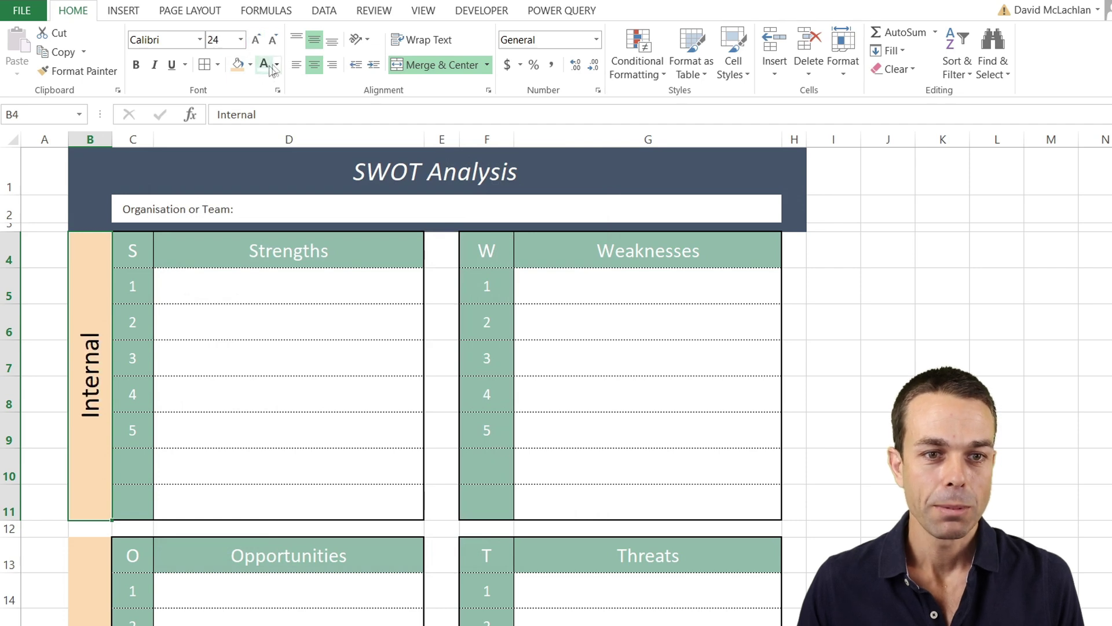
pyautogui.click(276, 64)
pyautogui.click(284, 139)
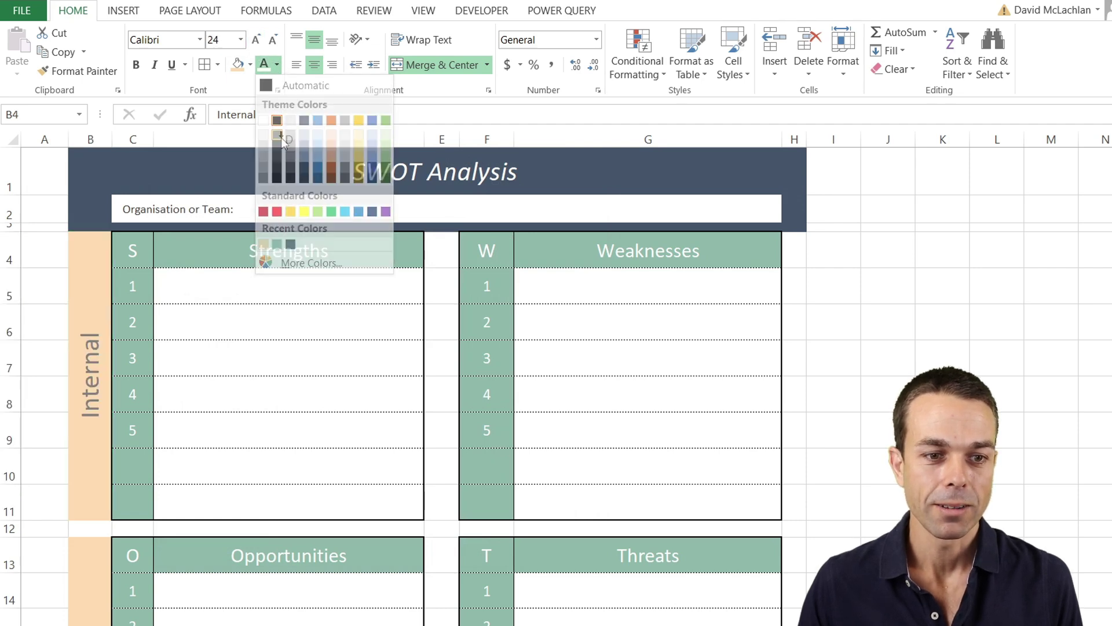
pyautogui.click(273, 40)
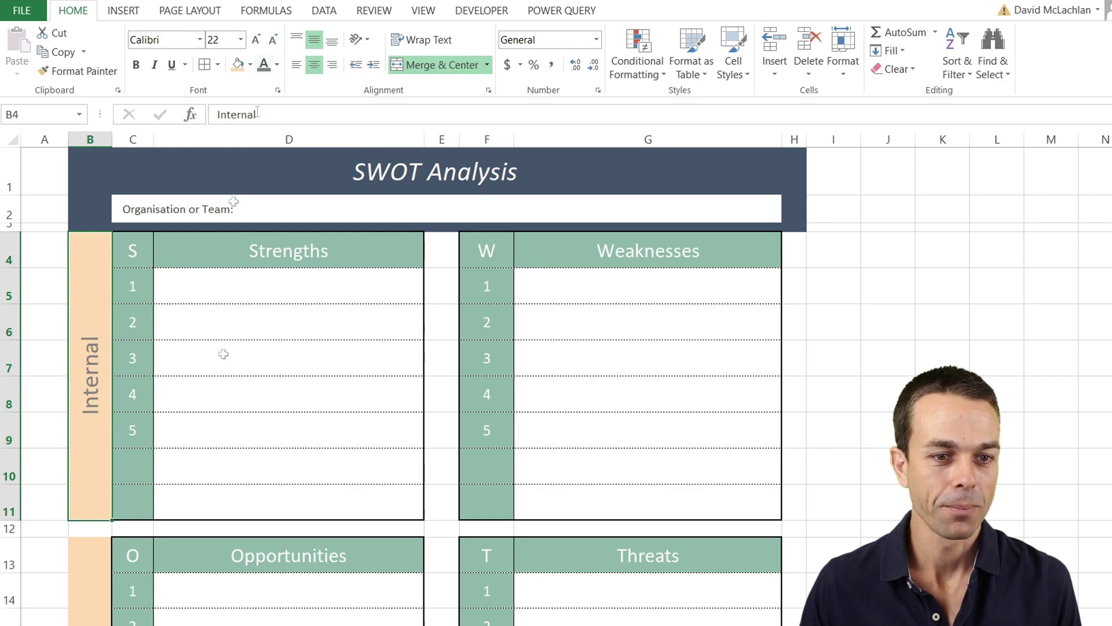
# Copy the label to the merged cell beside Opportunities and change it to 'External'.
pyautogui.hotkey('ctrl', 'c')
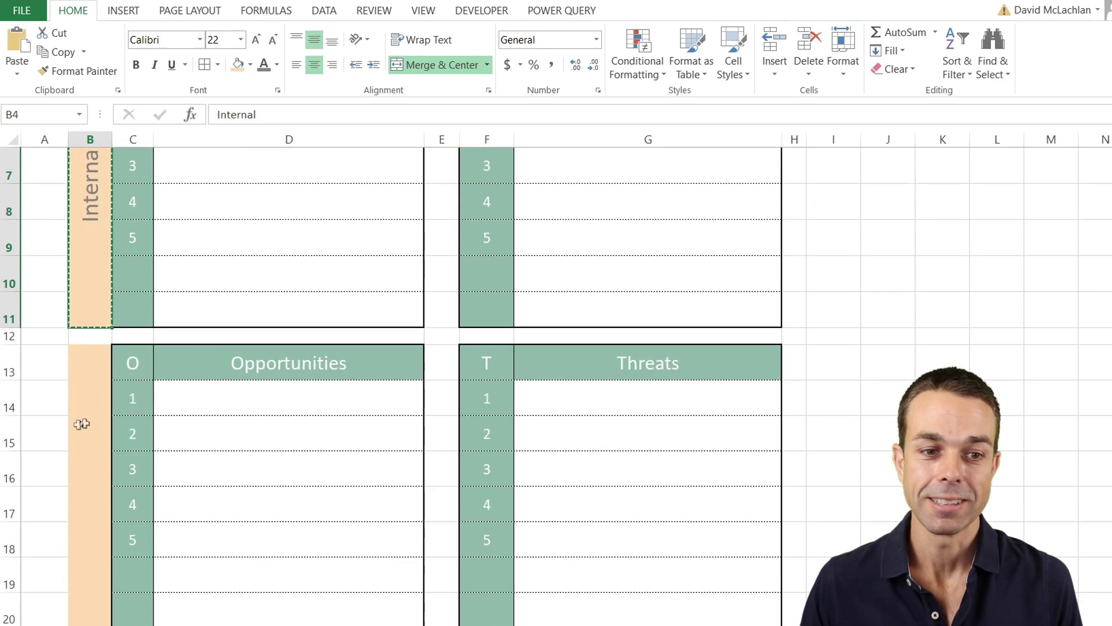
pyautogui.click(82, 423)
pyautogui.hotkey('ctrl', 'v')
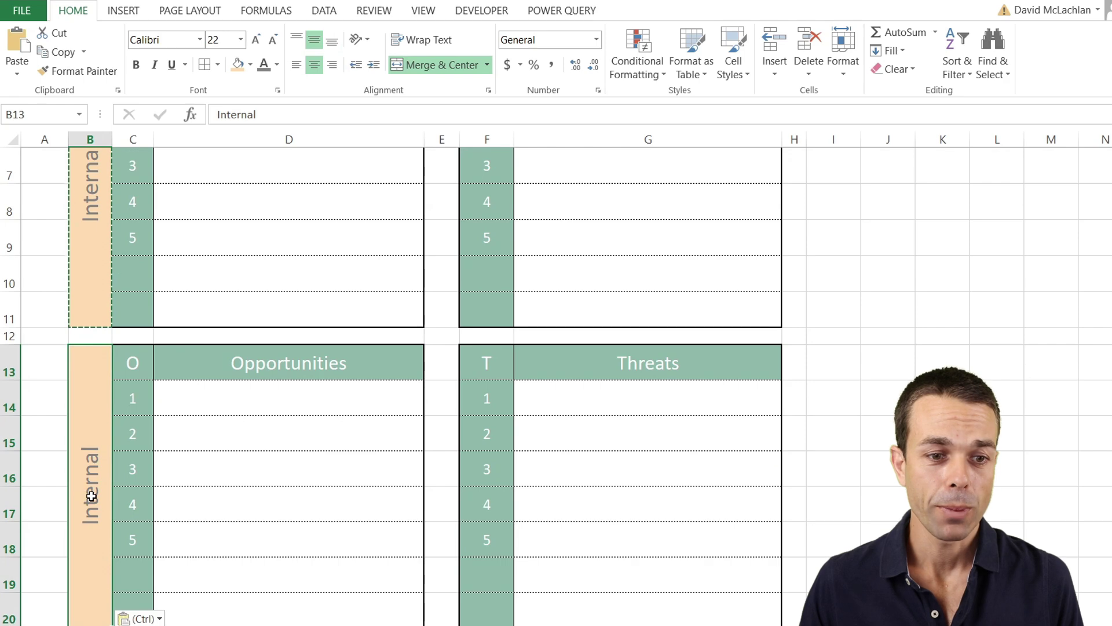
pyautogui.write('Ex')
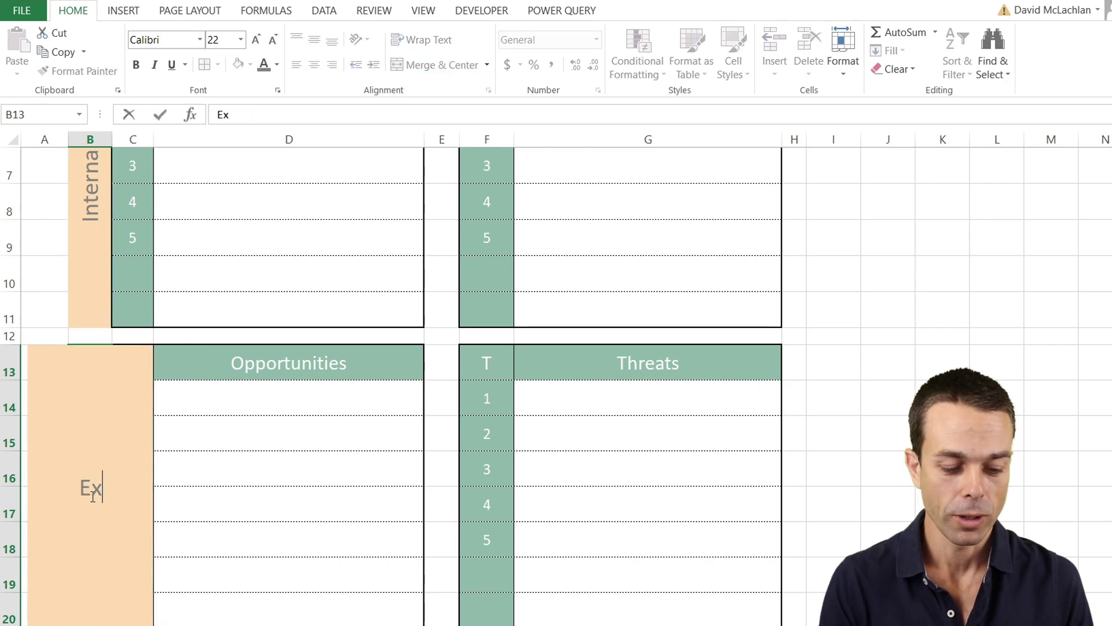
pyautogui.press('Return')
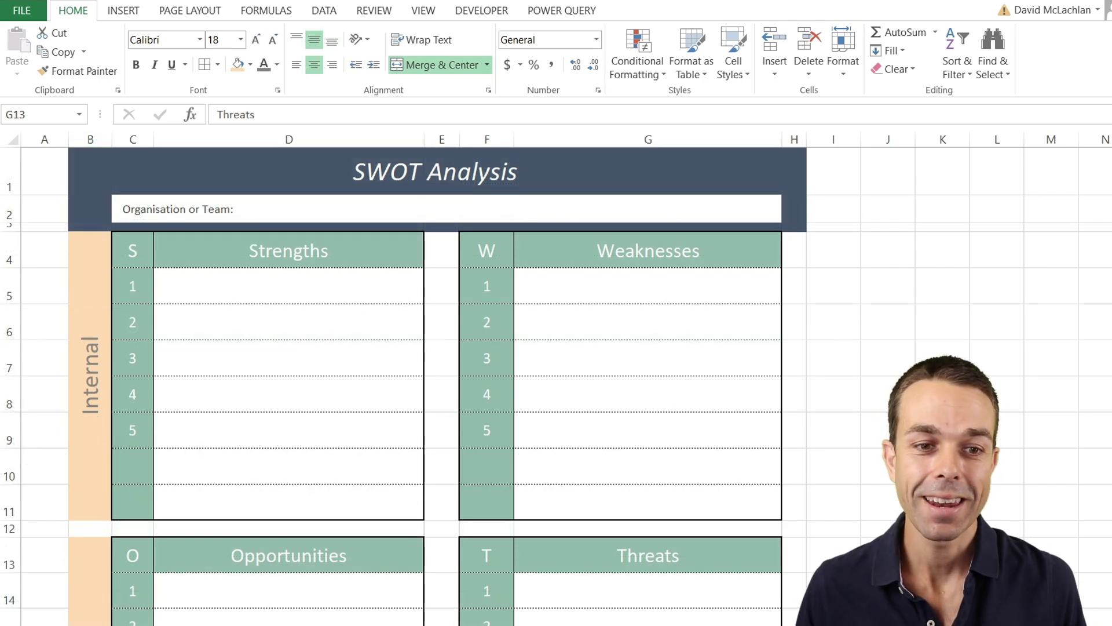
# Paste the five Strengths questions into D5, beginning 'What resources do we have available?'.
pyautogui.rightClick(245, 289)
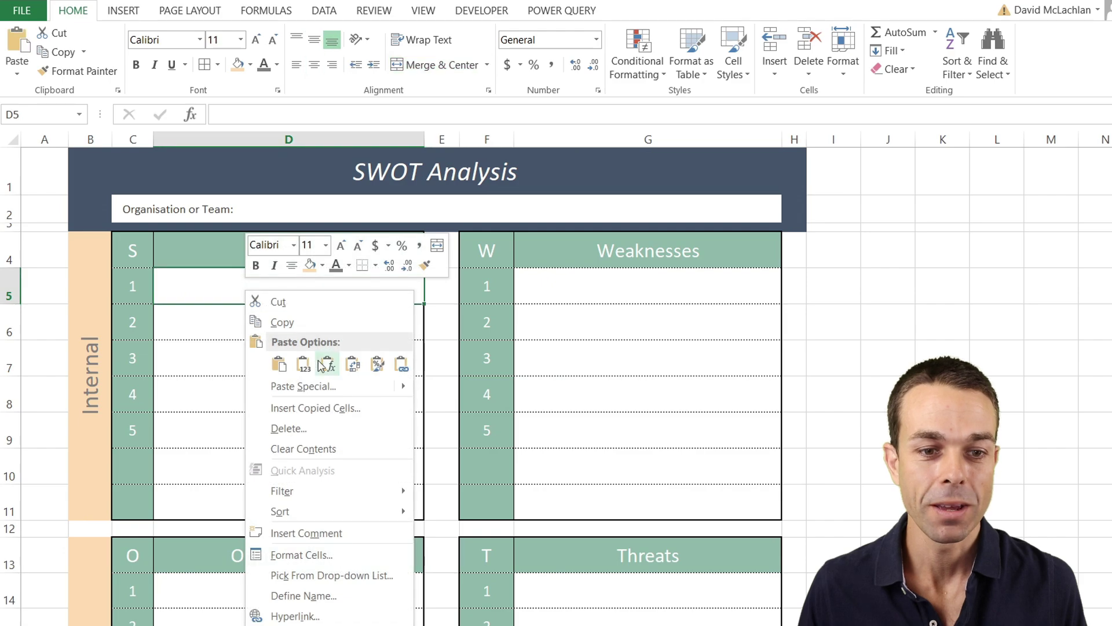
pyautogui.click(302, 364)
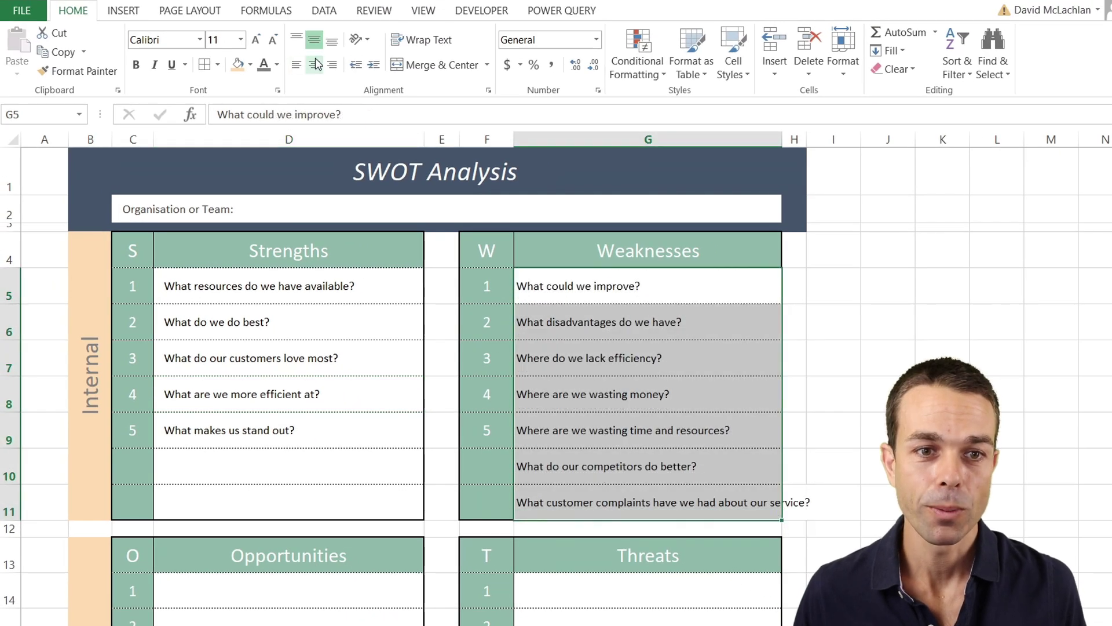
# Indent the seven Weaknesses questions and turn on Wrap text so the longest fits on two lines.
pyautogui.click(379, 68)
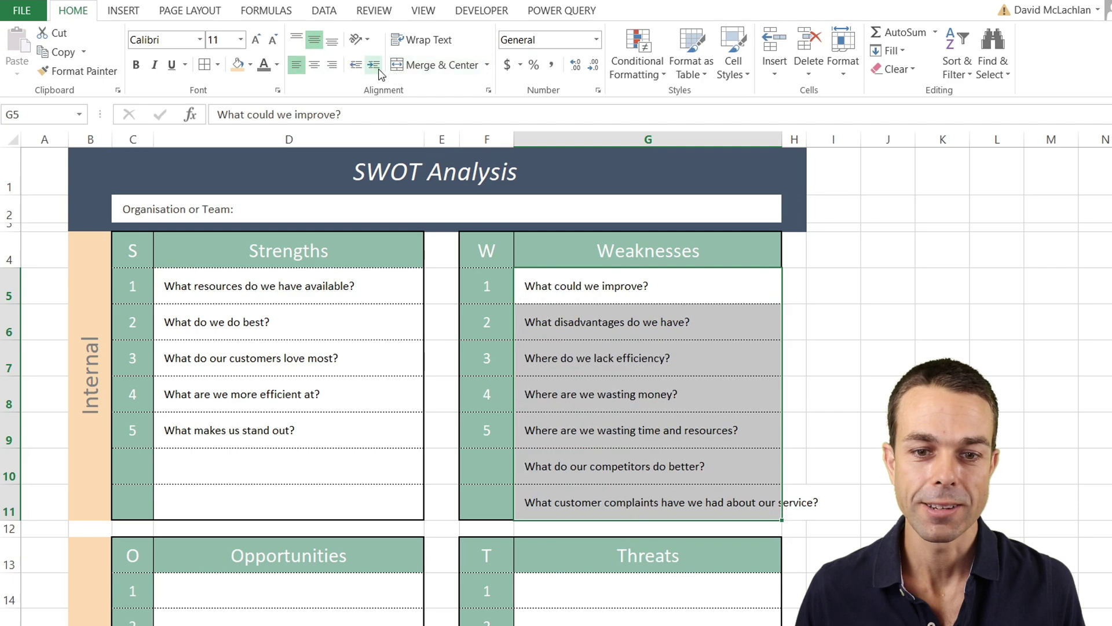
pyautogui.rightClick(606, 322)
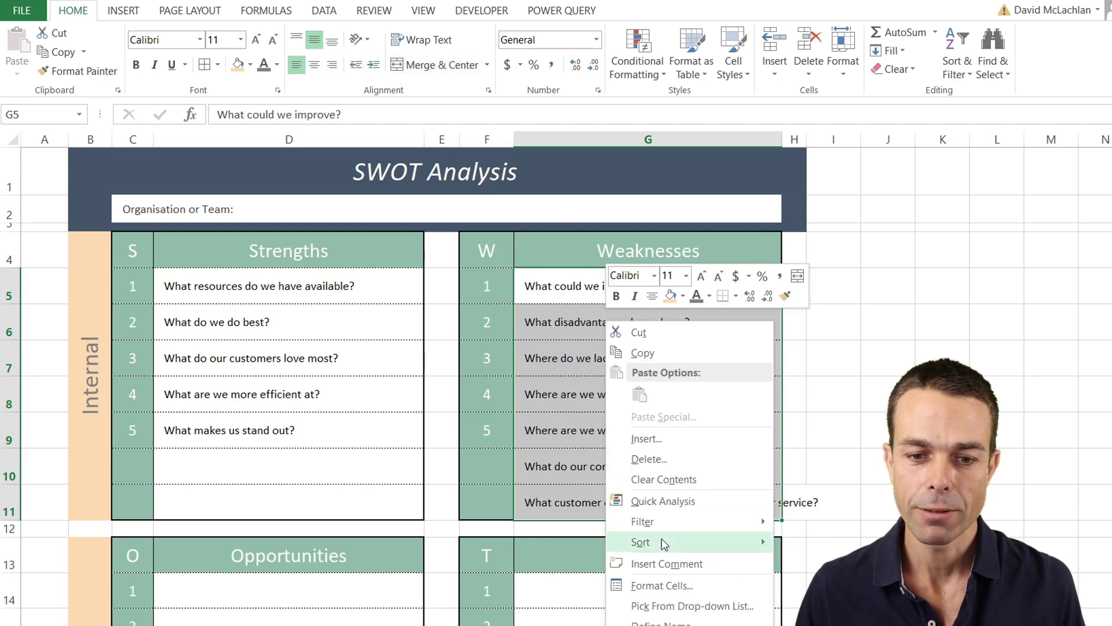
pyautogui.click(667, 584)
pyautogui.moveTo(576, 284); pyautogui.dragTo(383, 176)
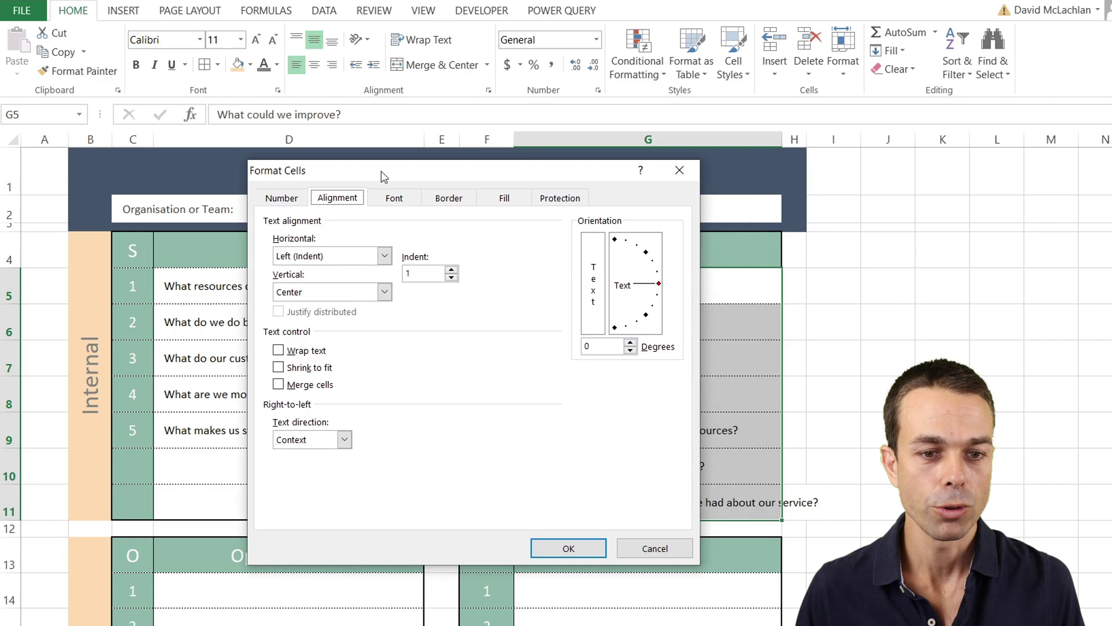
pyautogui.click(278, 350)
pyautogui.click(568, 548)
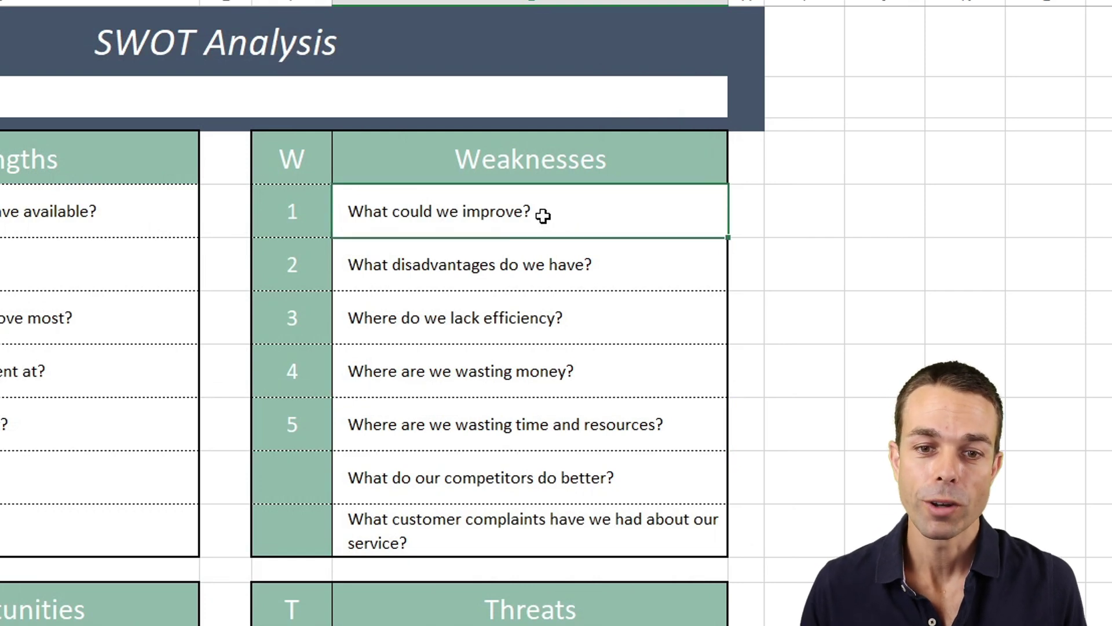
# Check the 'What disadvantages do we have?' cell.
pyautogui.click(542, 260)
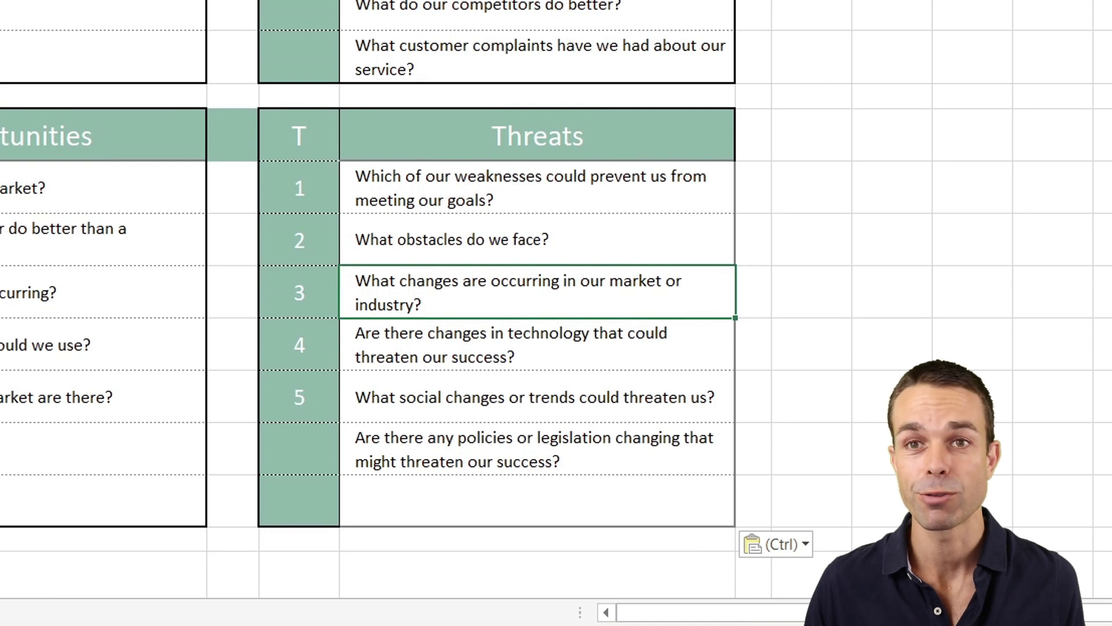
pyautogui.click(580, 238)
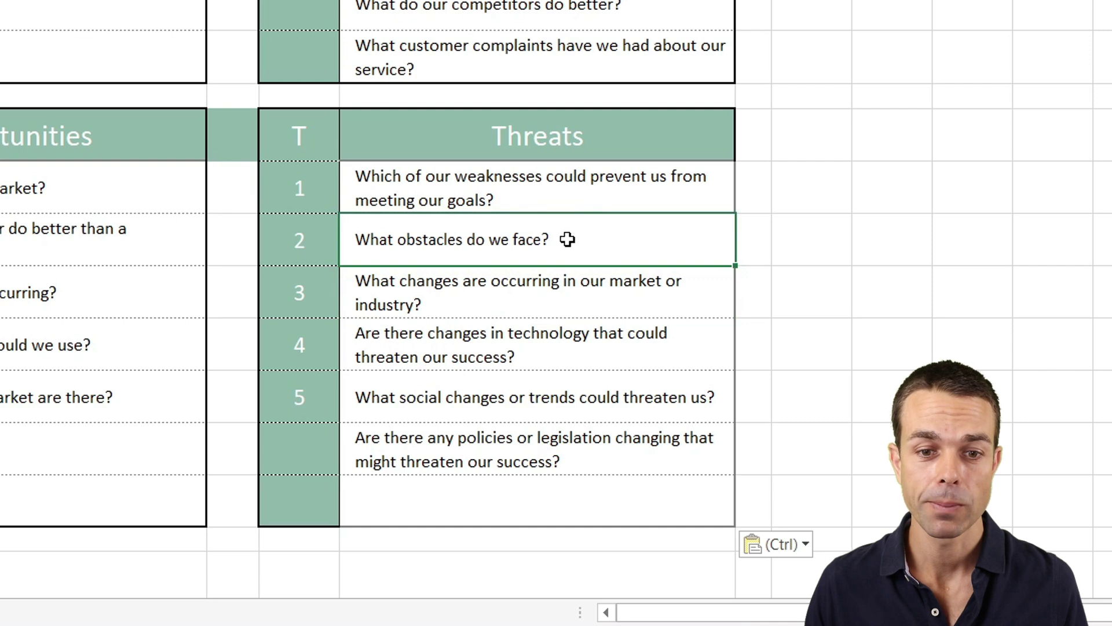
pyautogui.click(472, 293)
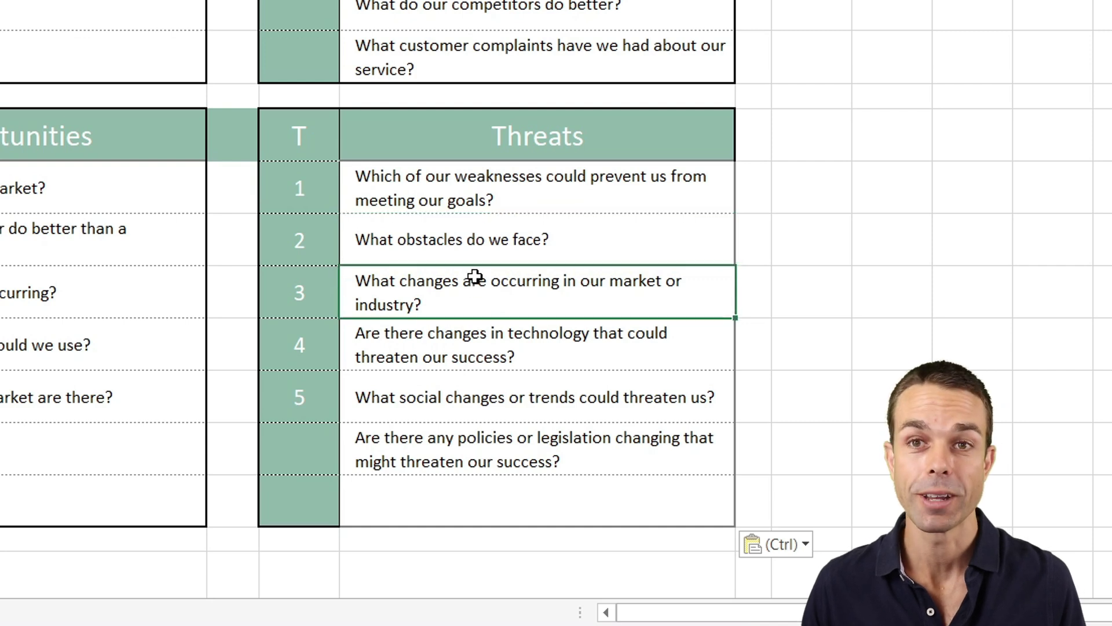
pyautogui.click(472, 347)
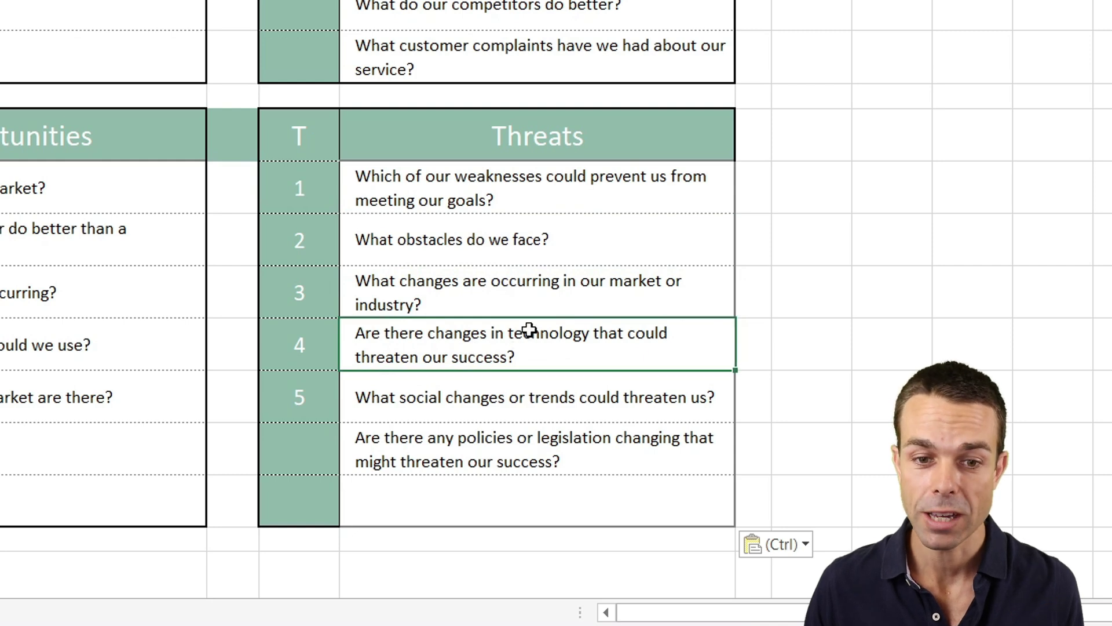
pyautogui.click(616, 395)
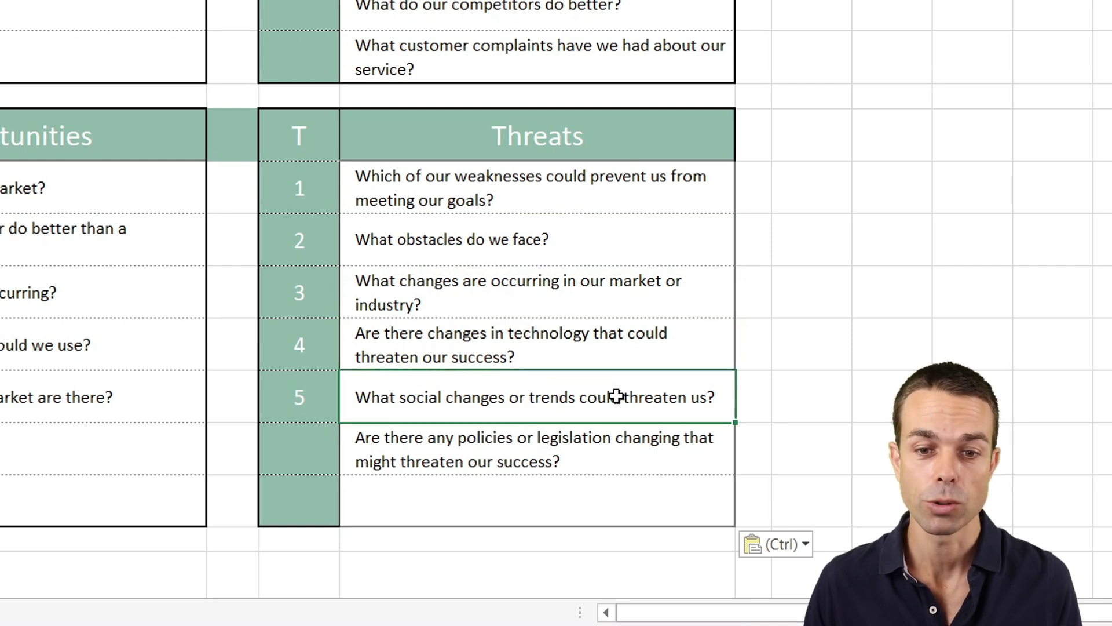
pyautogui.click(511, 461)
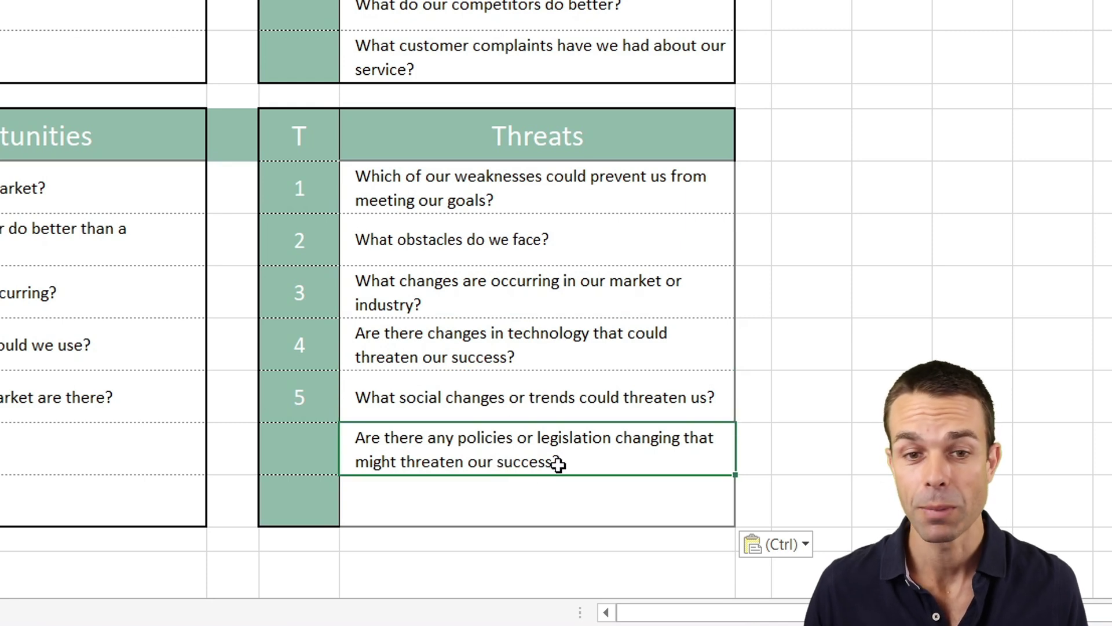
pyautogui.click(447, 137)
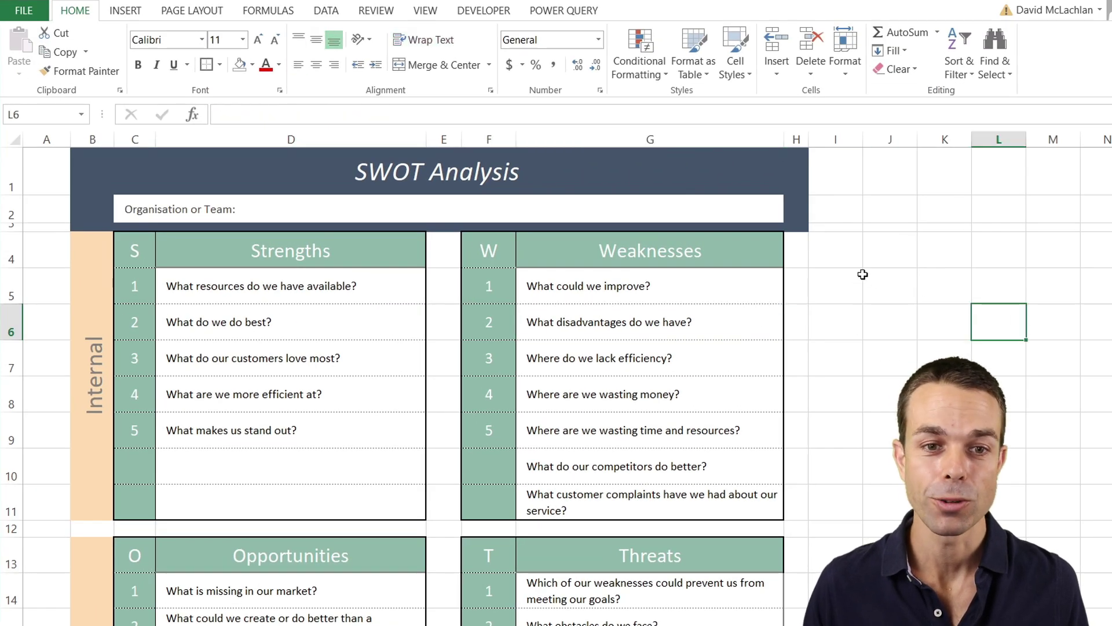
# Scroll down below the quadrants and select the register area B22:G26, starting at C22.
pyautogui.scroll(-1, 501, 408)
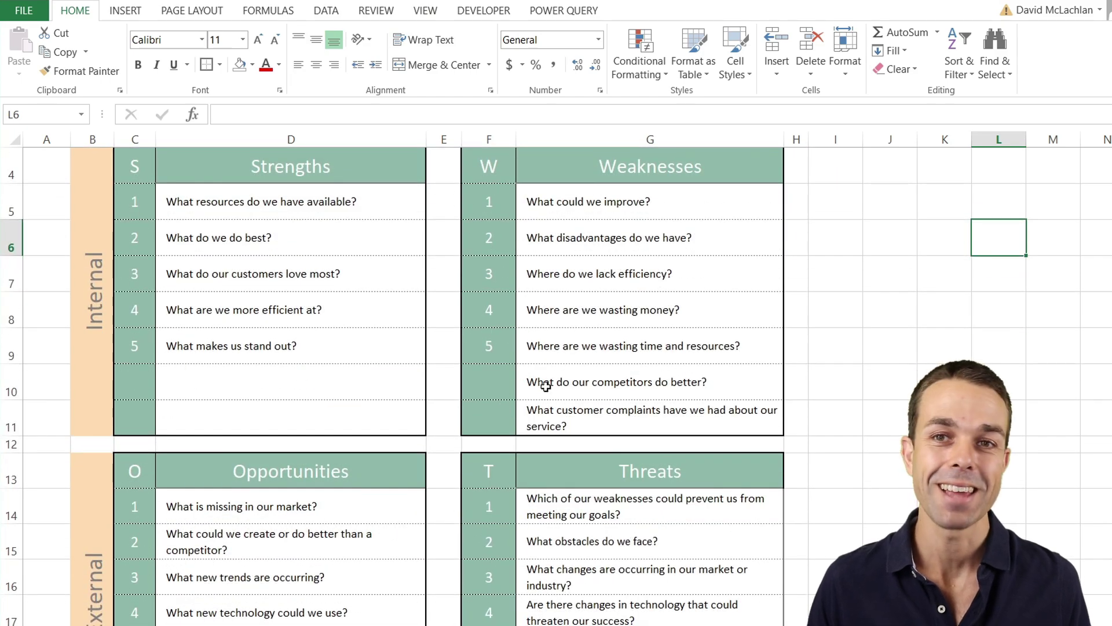
pyautogui.scroll(-3, 545, 368)
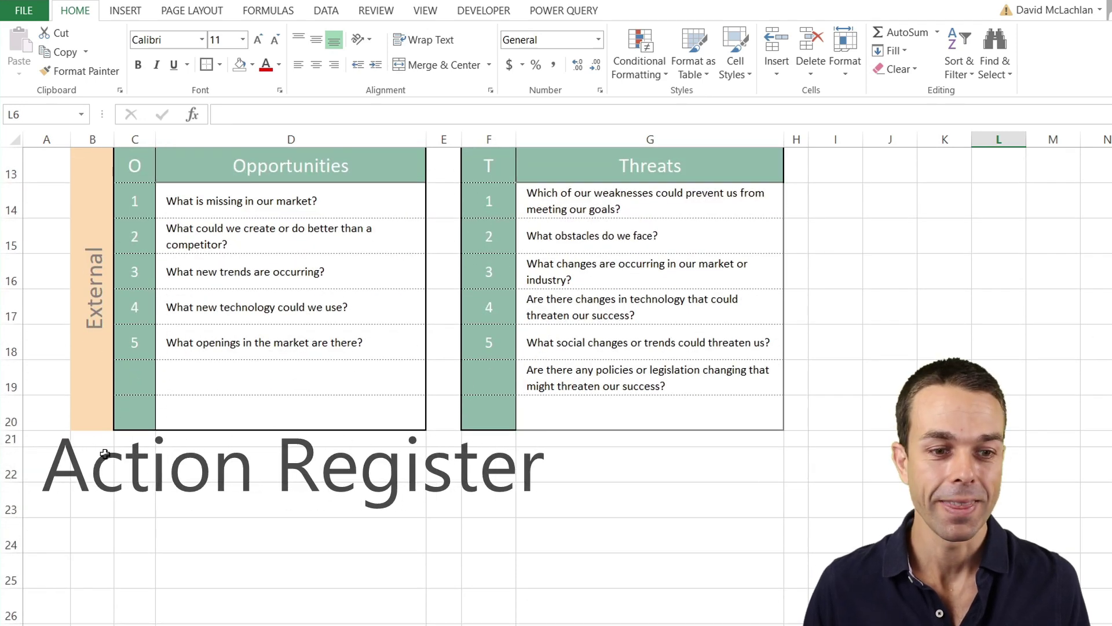
pyautogui.click(110, 463)
pyautogui.keyDown('shift'); pyautogui.click(758, 604); pyautogui.keyUp('shift')
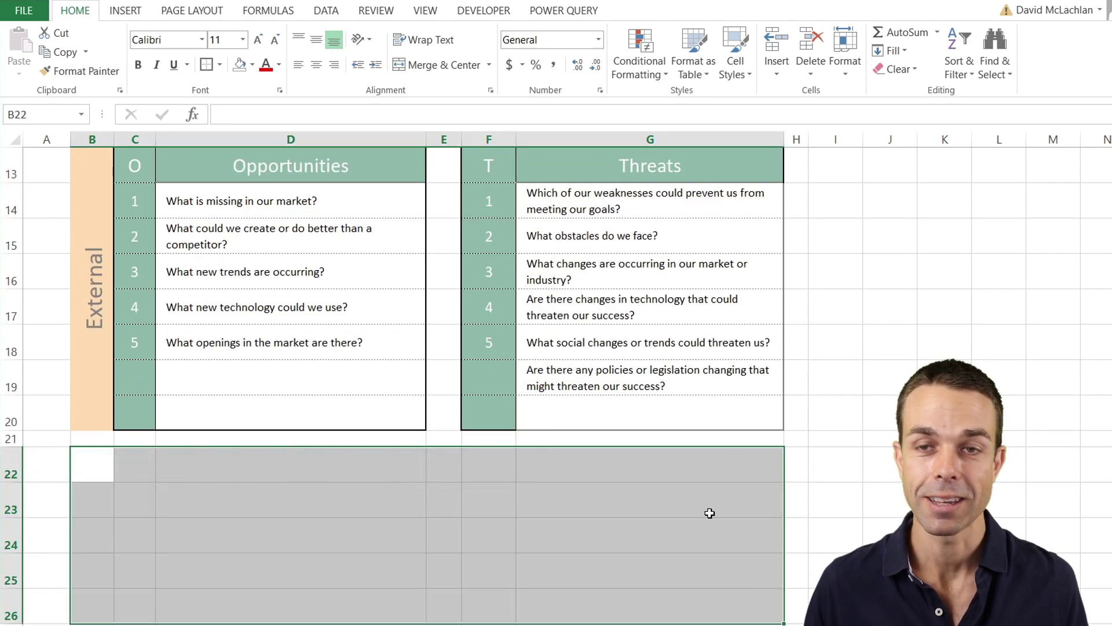
pyautogui.click(134, 463)
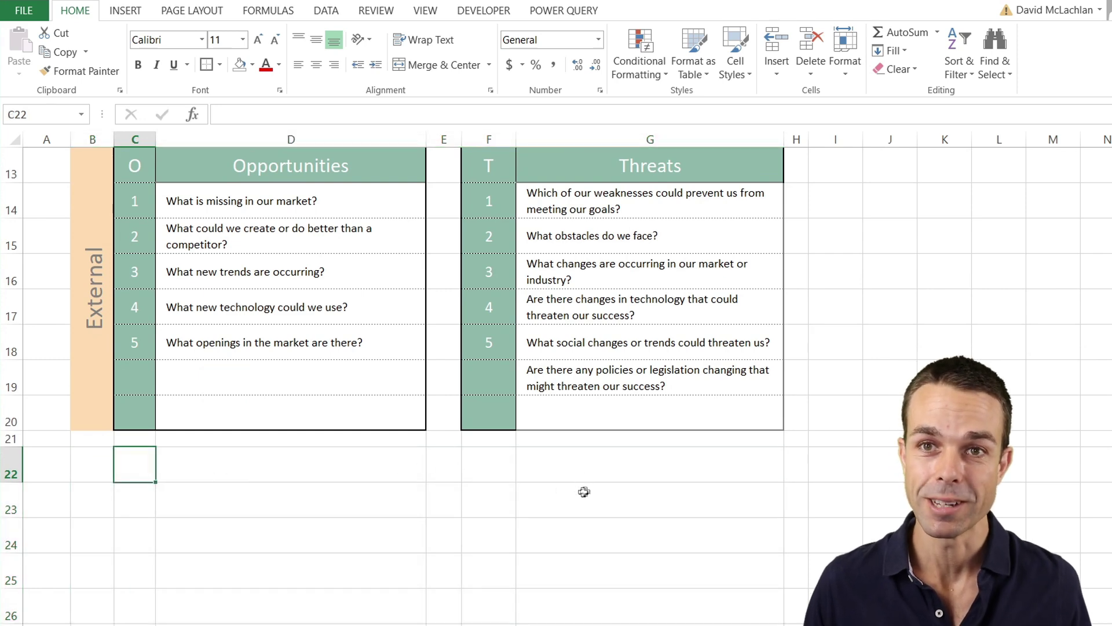
# Fill the heading row C22:G22 dark navy with white font.
pyautogui.keyDown('shift'); pyautogui.click(757, 461); pyautogui.keyUp('shift')
pyautogui.click(252, 64)
pyautogui.click(280, 120)
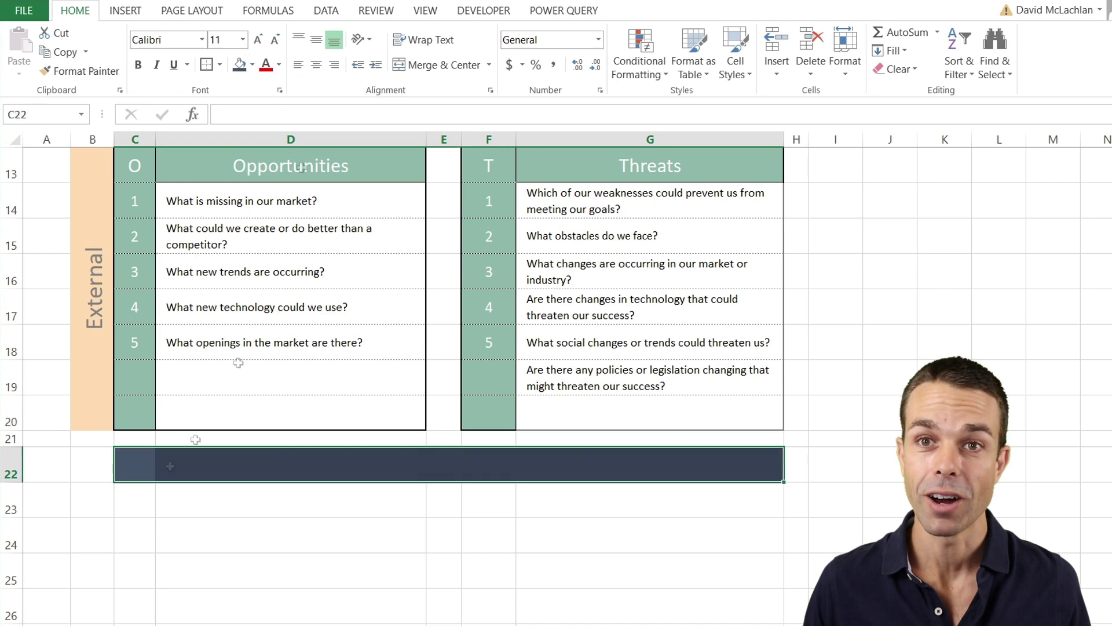
pyautogui.click(278, 64)
pyautogui.click(266, 119)
# Enter the headings #, Actions and Assigned to across row 22.
pyautogui.click(134, 467)
pyautogui.write('#')
pyautogui.press('Tab')
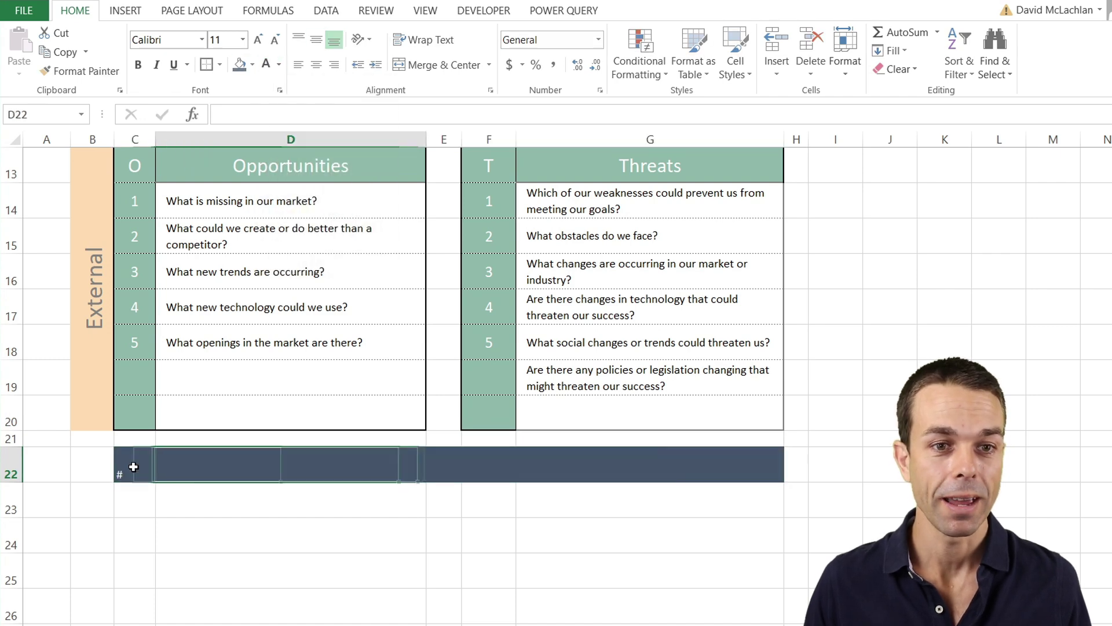
pyautogui.write('Actions')
pyautogui.press('Tab')
pyautogui.press('Tab')
pyautogui.press('Tab')
pyautogui.write('Assi')
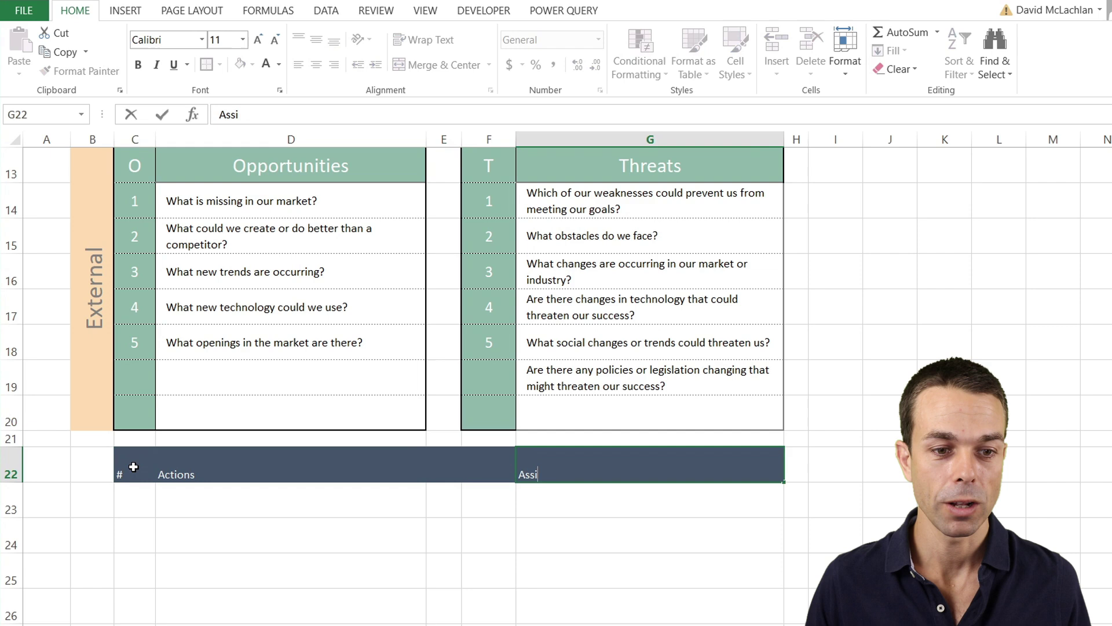
pyautogui.write('gned to:')
pyautogui.click(448, 488)
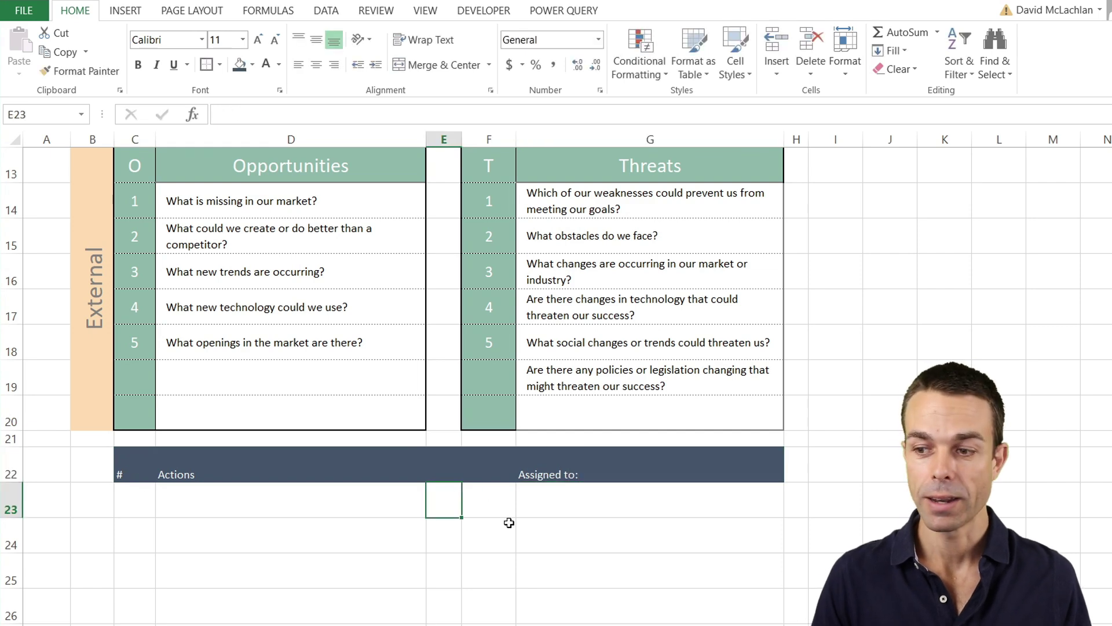
# Centre the headings horizontally and vertically across C22:G22.
pyautogui.click(645, 457)
pyautogui.hotkey('alt', 'h')
pyautogui.press('a')
pyautogui.press('c')
pyautogui.hotkey('alt', 'h')
pyautogui.press('a')
pyautogui.press('m')
pyautogui.keyDown('shift'); pyautogui.click(122, 464); pyautogui.keyUp('shift')
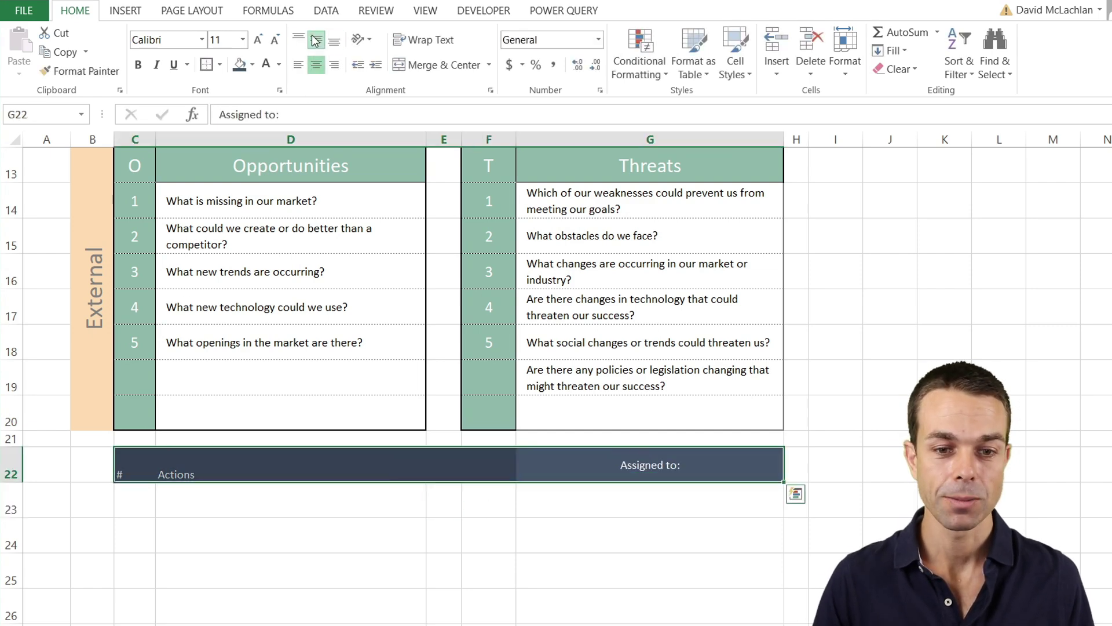
pyautogui.hotkey('alt', 'h')
pyautogui.press('a')
pyautogui.press('c')
# Set the headings to 18 pt bold and merge D22:F22 with Actions centred.
pyautogui.click(258, 39)
pyautogui.click(258, 39)
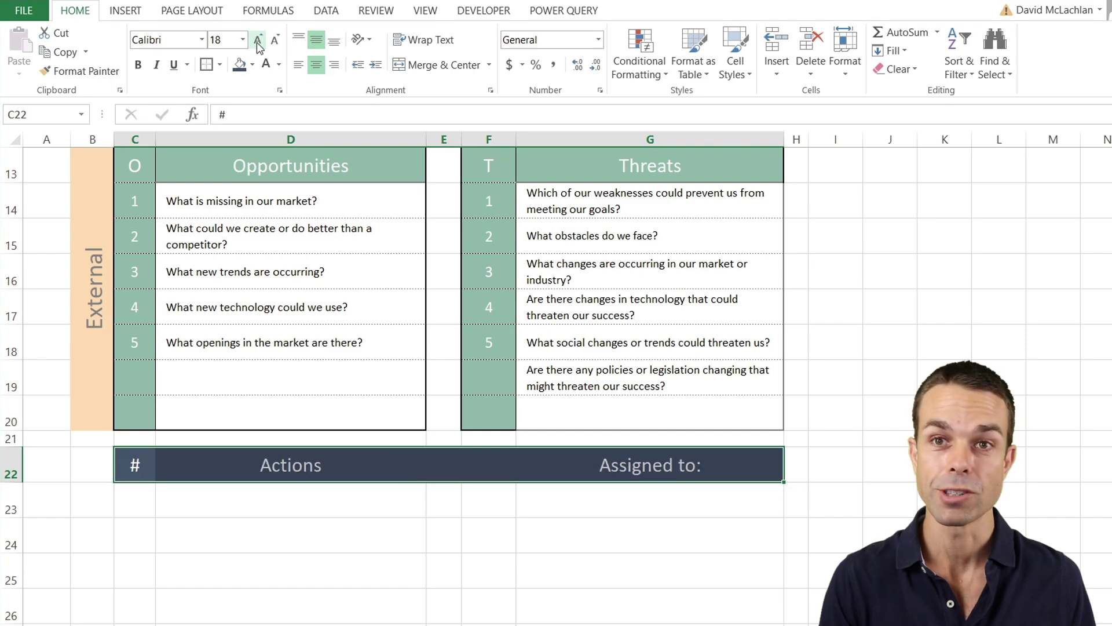
pyautogui.click(258, 39)
pyautogui.click(258, 39)
pyautogui.press('Right')
pyautogui.hotkey('shift', 'Right')
pyautogui.hotkey('shift', 'Right')
pyautogui.hotkey('ctrl', 'b')
pyautogui.click(435, 65)
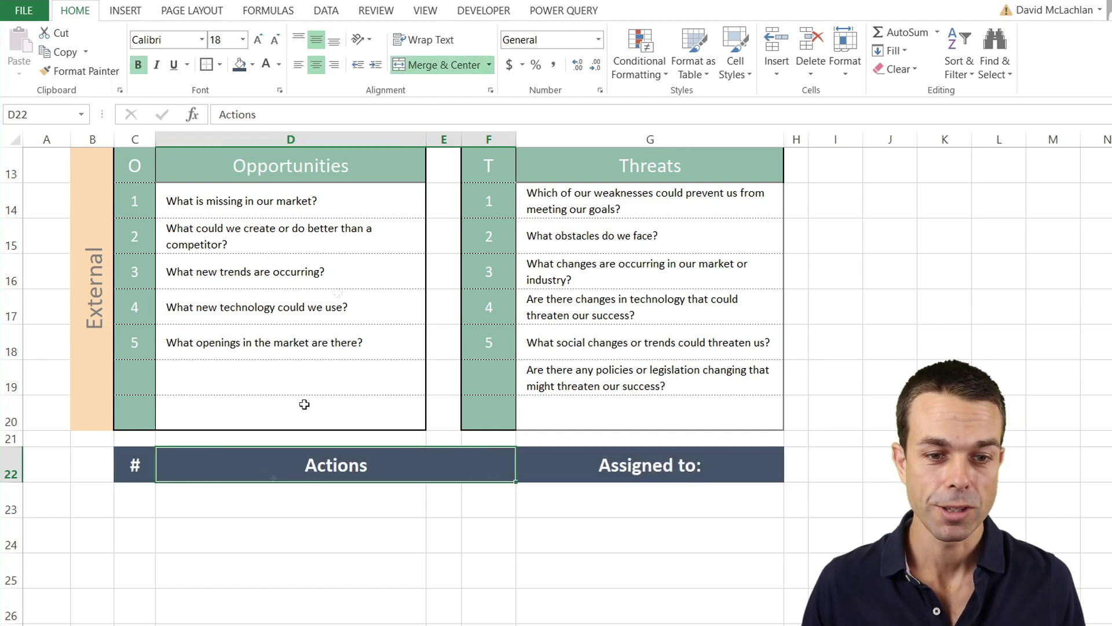
pyautogui.scroll(-2, 243, 506)
# Number the register rows 1, 2 and 3 in C23:C25.
pyautogui.click(127, 287)
pyautogui.write('1')
pyautogui.press('Return')
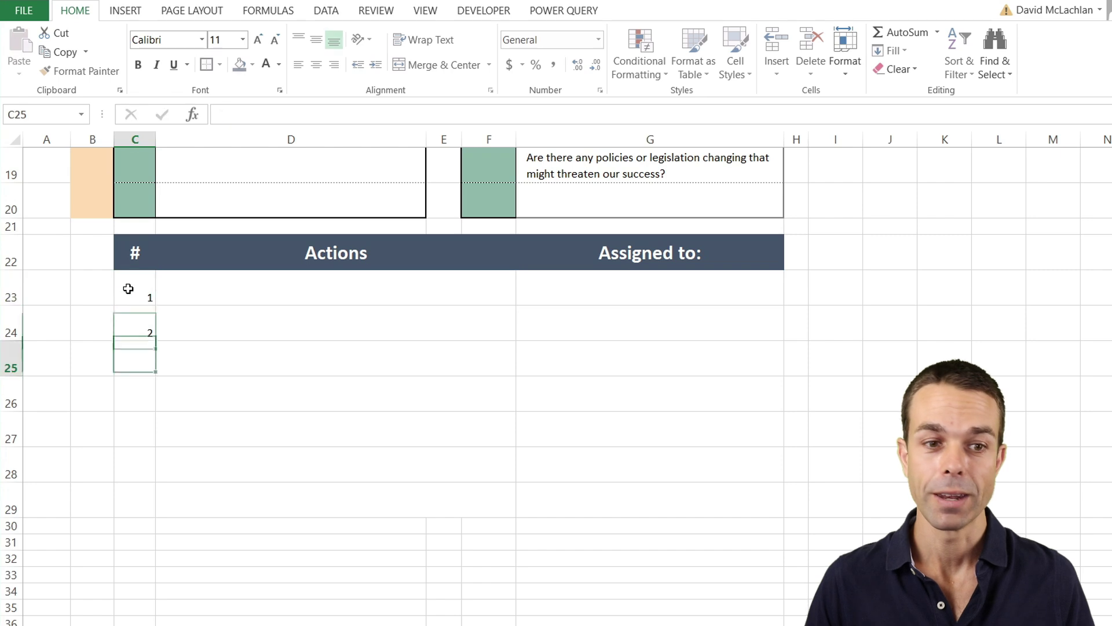
pyautogui.write('2')
pyautogui.press('Return')
pyautogui.write('3')
pyautogui.press('Return')
# Centre the numbers in C23:C29 both ways and set them to 14 pt.
pyautogui.click(128, 288)
pyautogui.keyDown('shift'); pyautogui.click(153, 509); pyautogui.keyUp('shift')
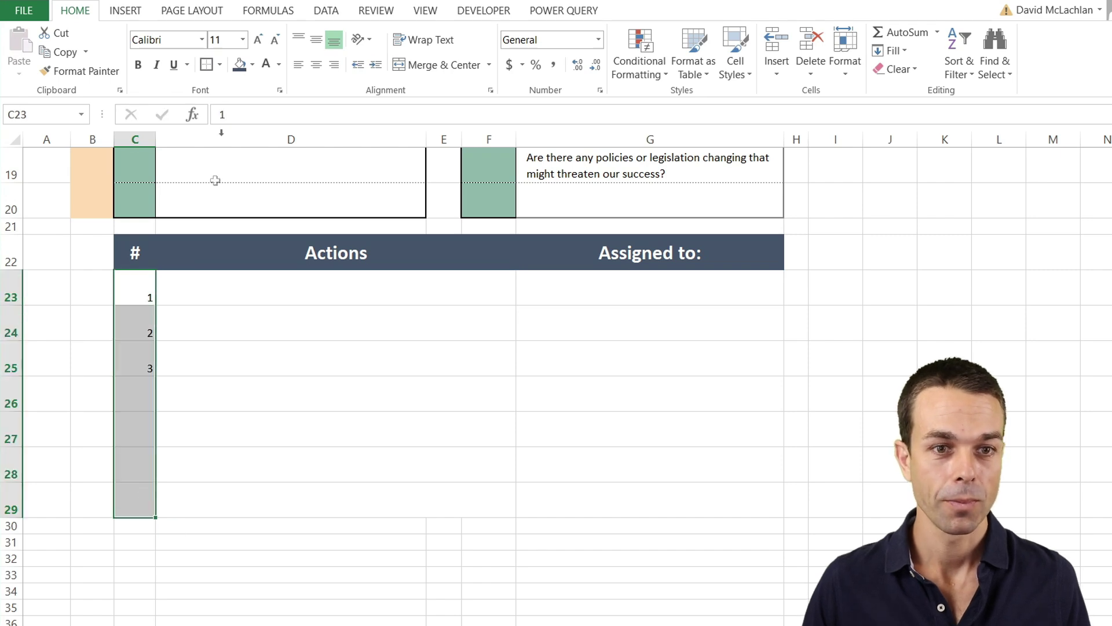
pyautogui.click(316, 39)
pyautogui.click(316, 64)
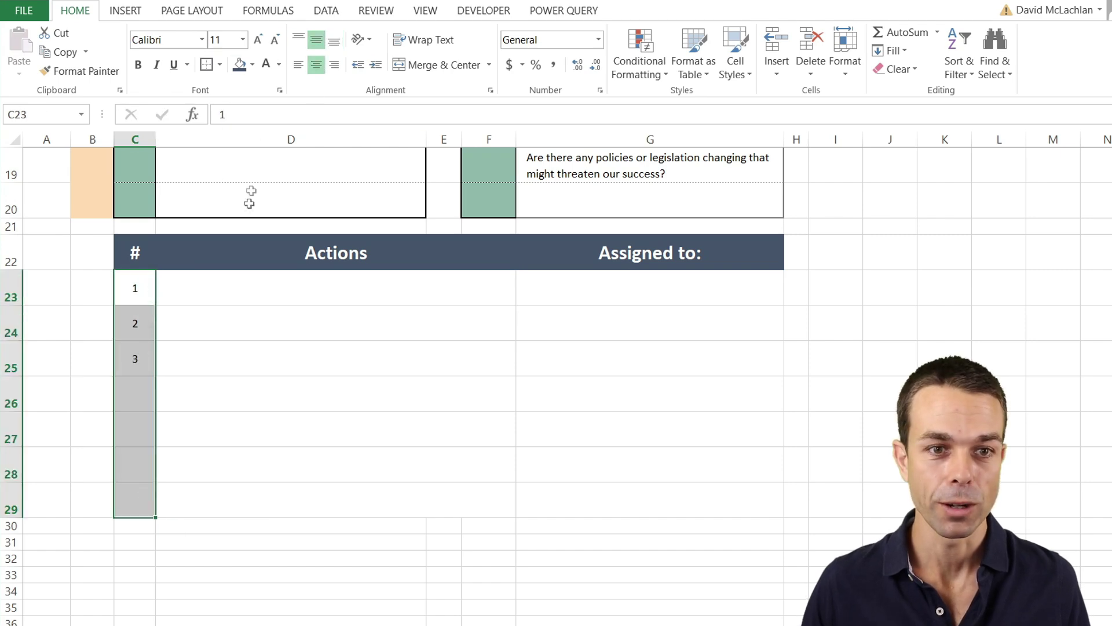
pyautogui.click(259, 39)
pyautogui.click(258, 40)
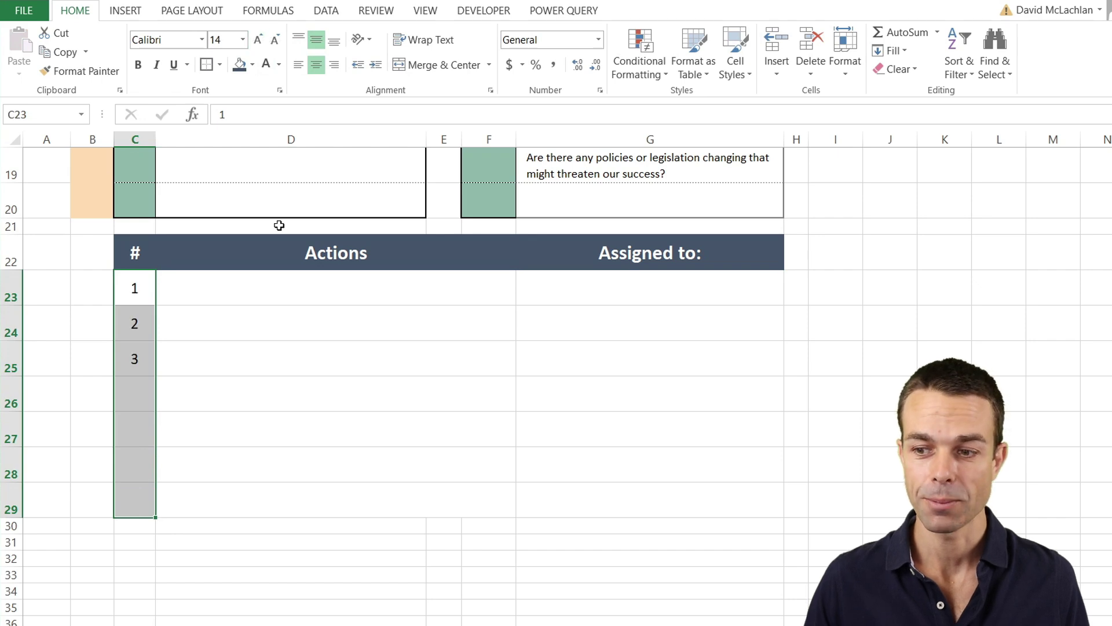
# Put a thick box border around the whole register C22:G29.
pyautogui.moveTo(135, 252); pyautogui.dragTo(753, 504)
pyautogui.click(207, 64)
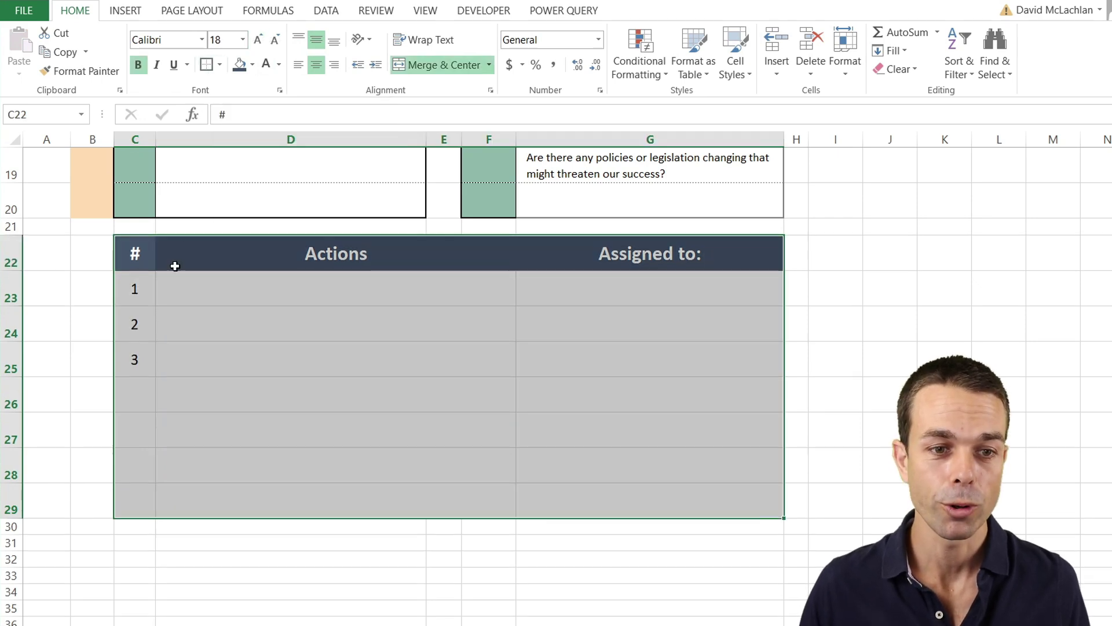
pyautogui.moveTo(175, 266); pyautogui.dragTo(509, 501)
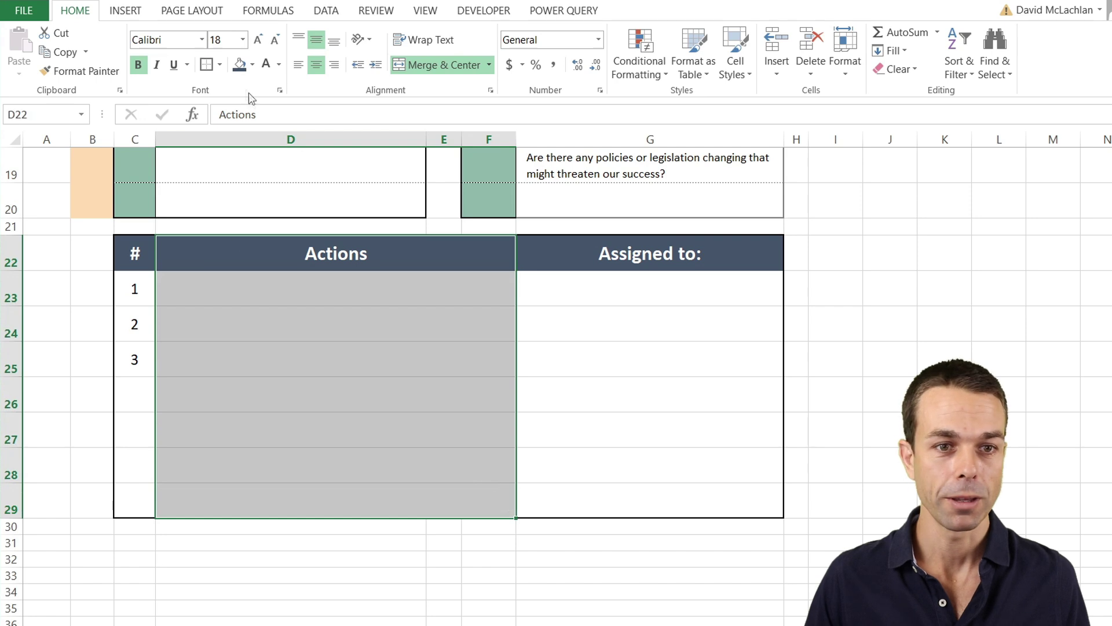
# Thick-box the Actions column D22:D29 and add dotted inside horizontal lines to C23:G29.
pyautogui.click(207, 64)
pyautogui.click(331, 315)
pyautogui.click(148, 283)
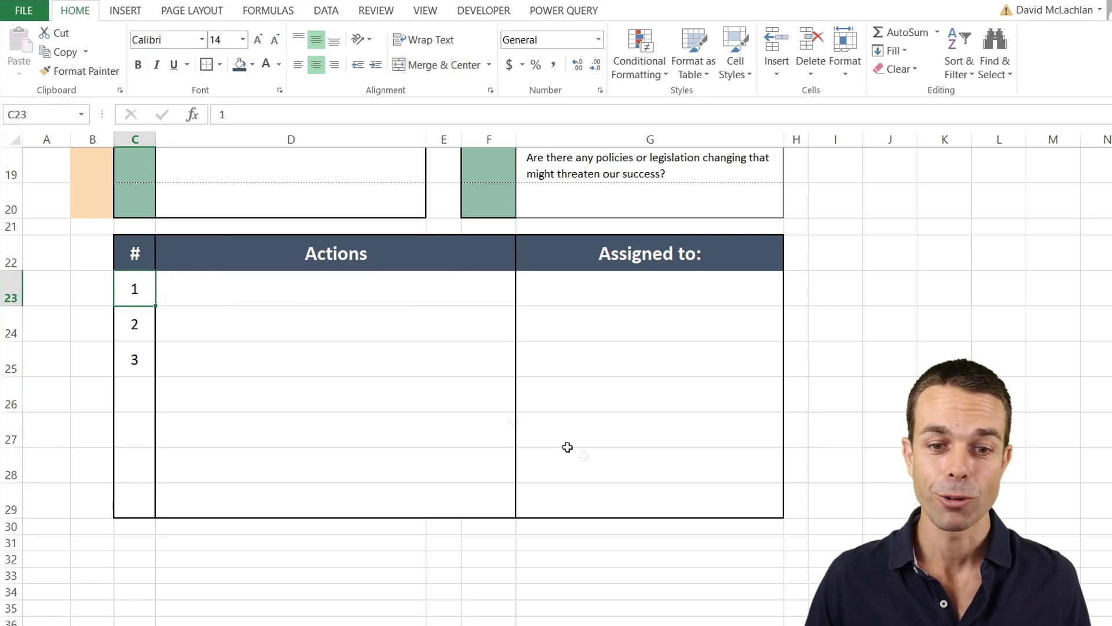
pyautogui.keyDown('shift'); pyautogui.click(603, 492); pyautogui.keyUp('shift')
pyautogui.click(219, 64)
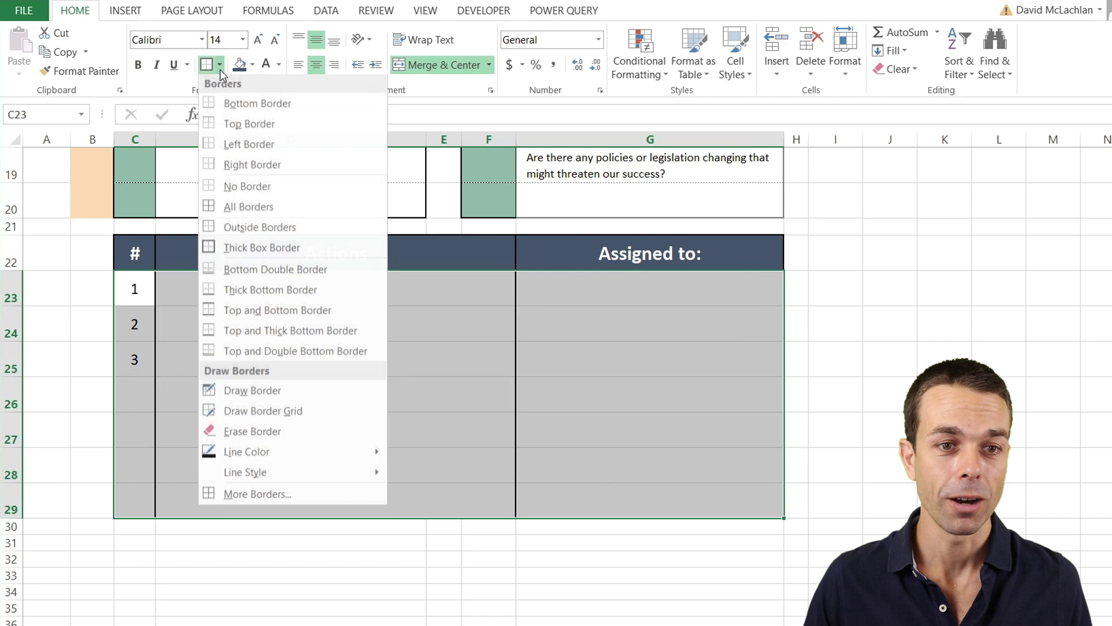
pyautogui.click(249, 498)
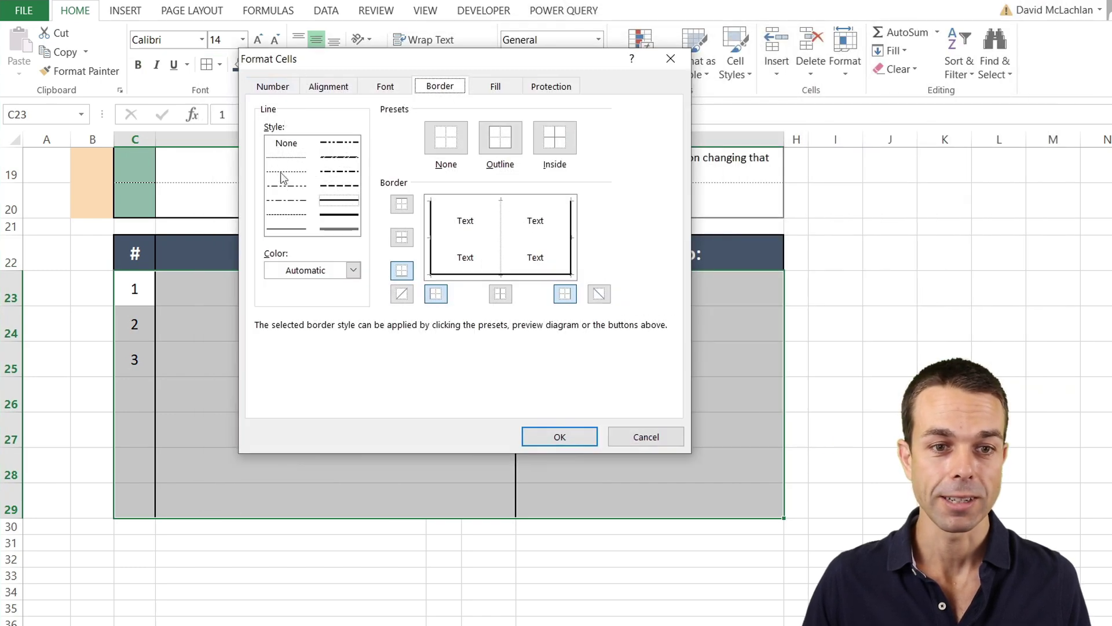
pyautogui.click(289, 174)
pyautogui.click(477, 236)
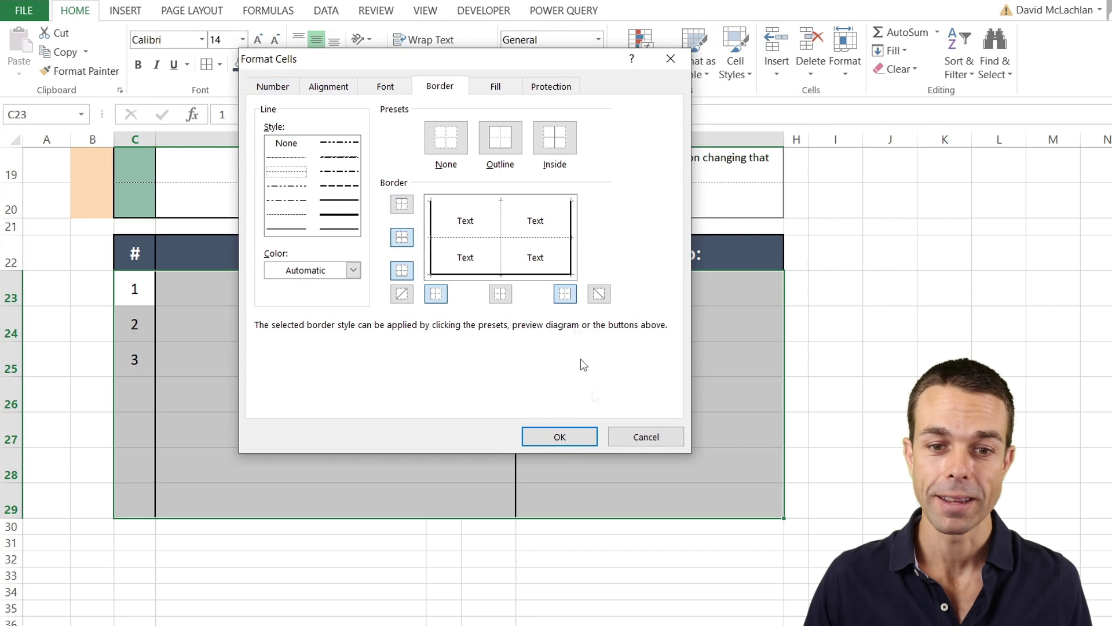
pyautogui.click(560, 436)
pyautogui.click(370, 383)
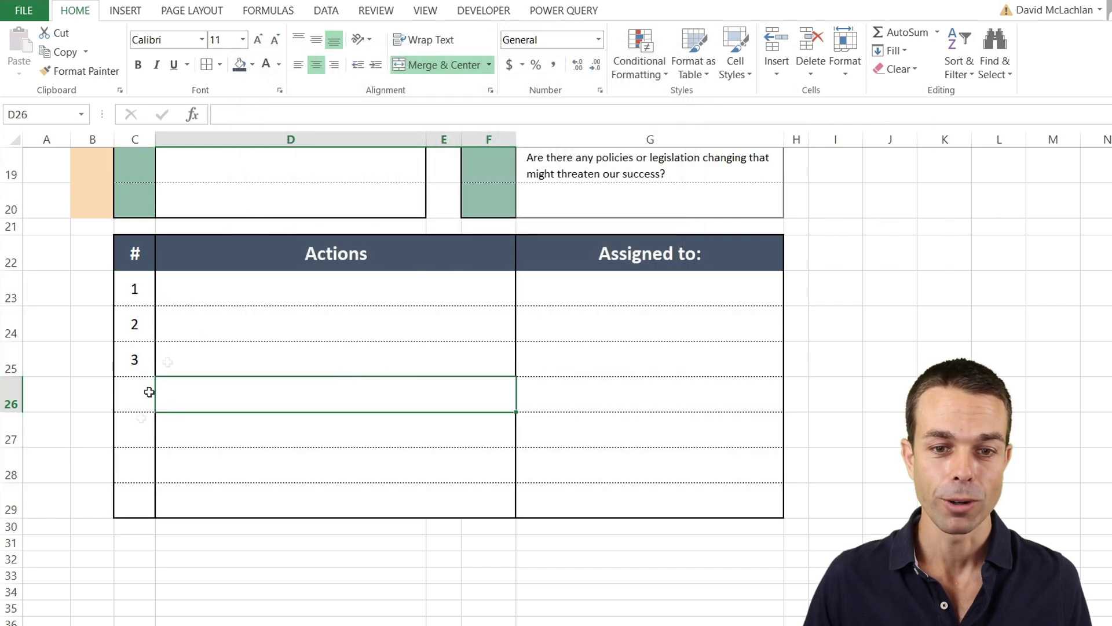
# Select the register entry area D23:G29 and the first assignee cell.
pyautogui.click(262, 283)
pyautogui.keyDown('shift'); pyautogui.click(615, 496); pyautogui.keyUp('shift')
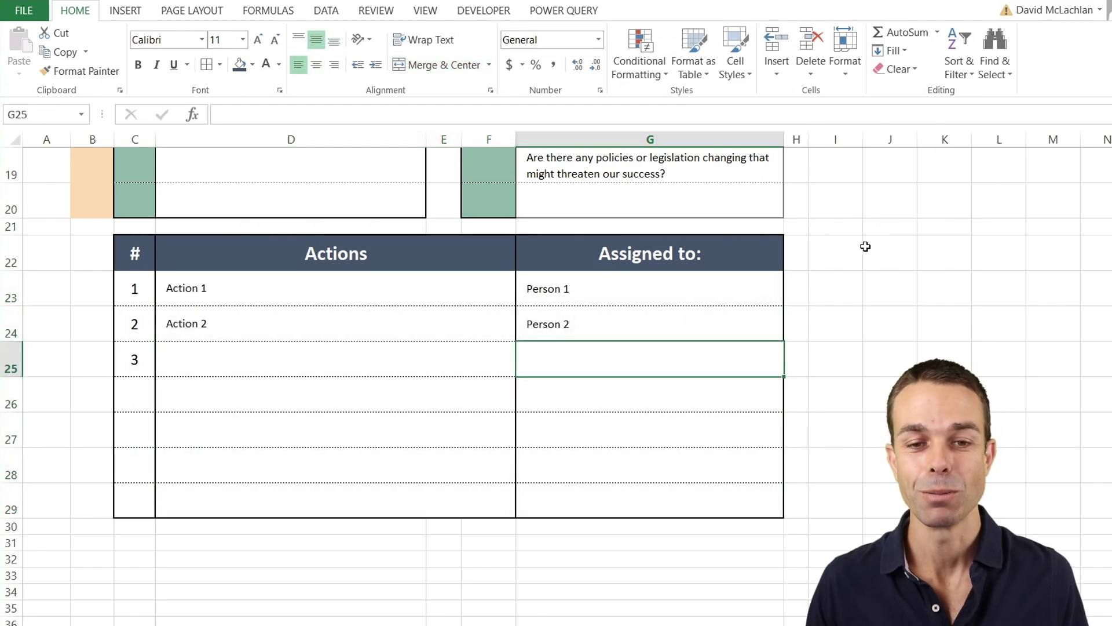
pyautogui.click(708, 296)
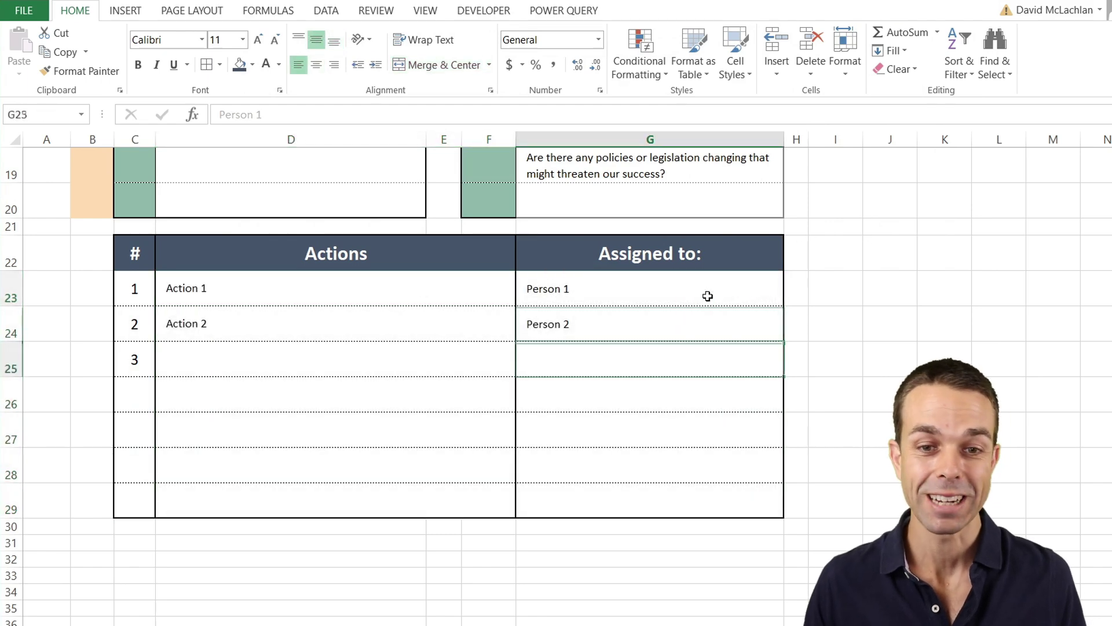
pyautogui.scroll(6, 706, 314)
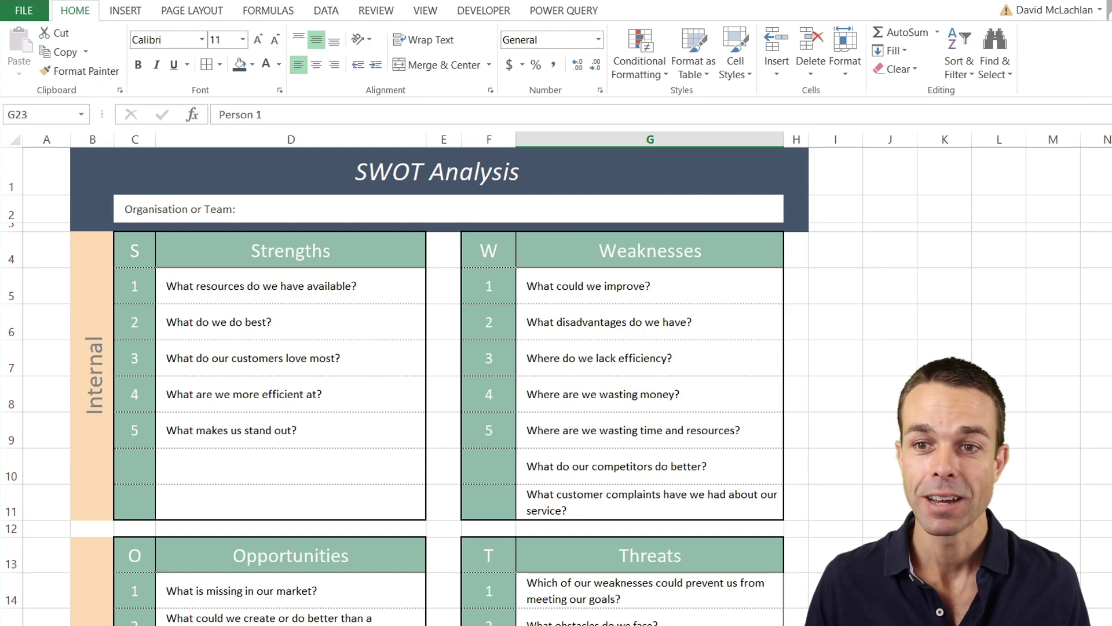
# Collapse the ribbon and zoom out so the banner, four quadrants and Internal/External strips fit on screen.
pyautogui.click(1104, 92)
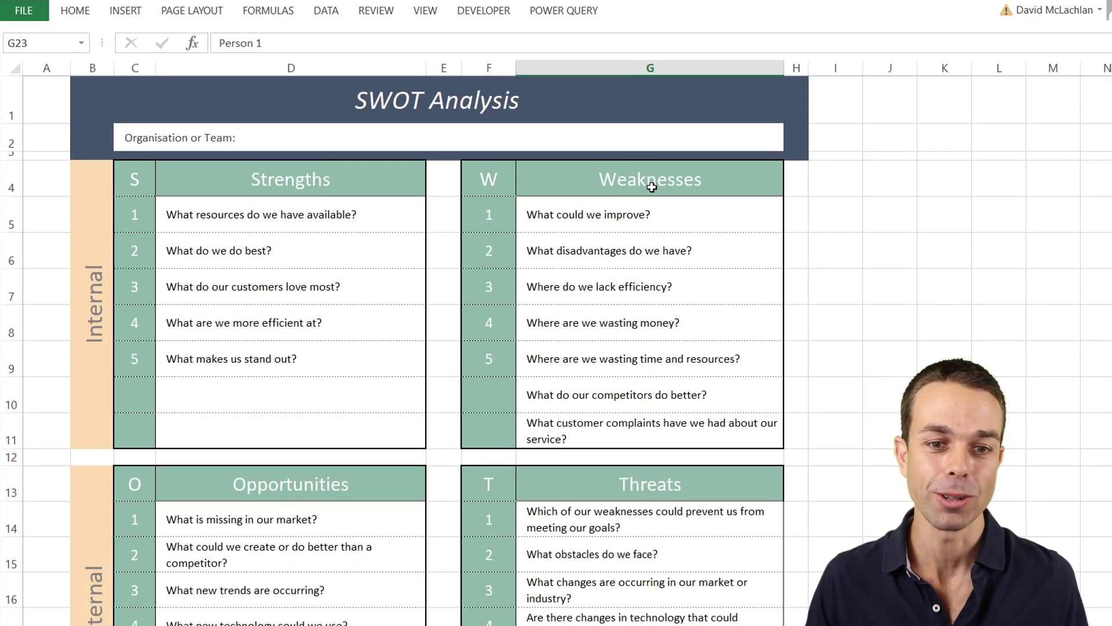
pyautogui.keyDown('ctrl'); pyautogui.scroll(-2, 652, 186); pyautogui.keyUp('ctrl')
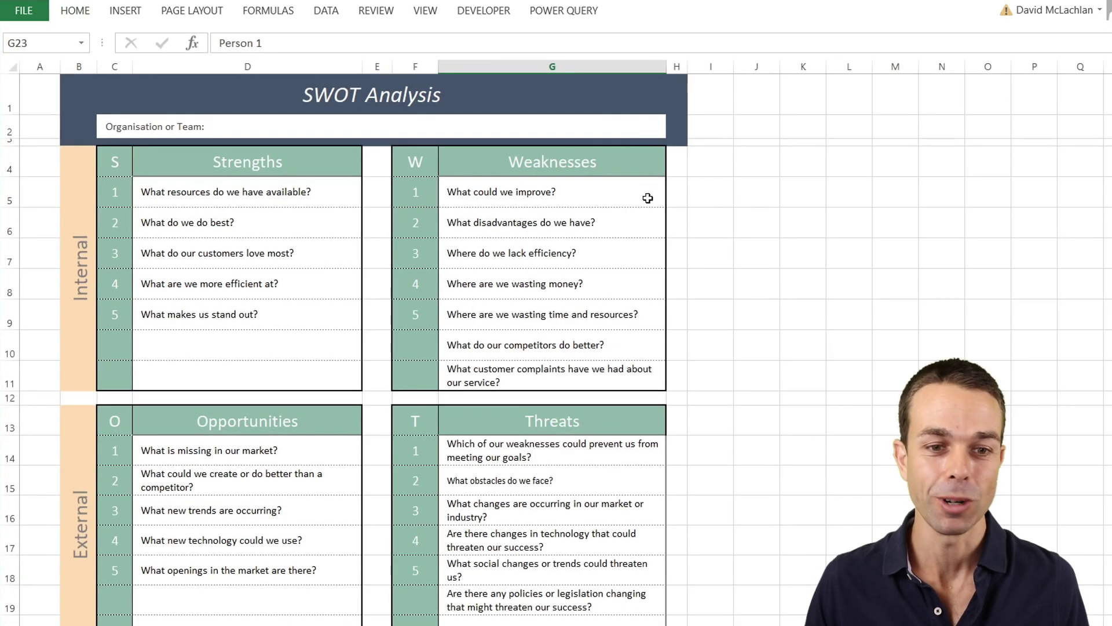